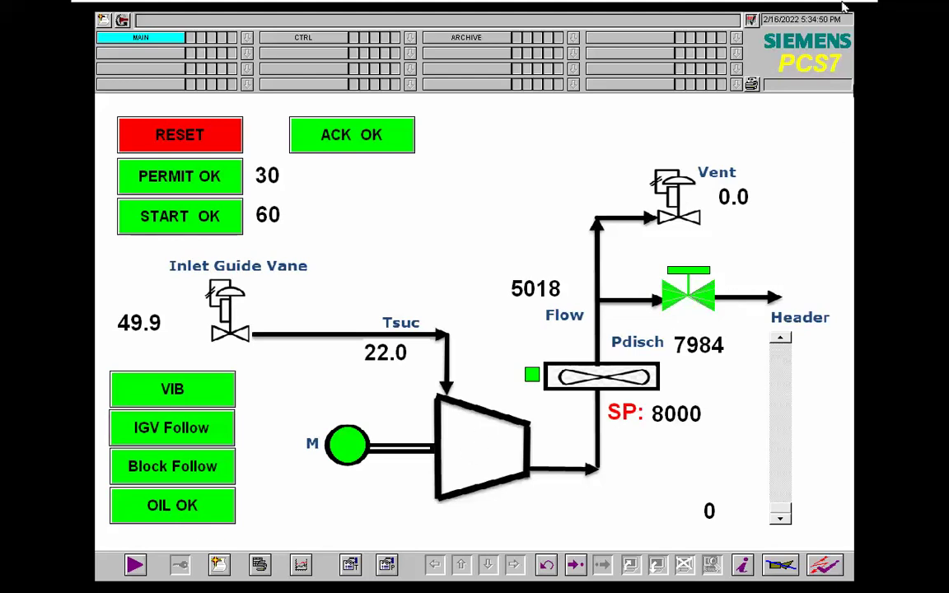
- Return the virtual machine to full screen and raise the Header value slider to 102
{"action": "left_click", "coordinate": [761, 9]}
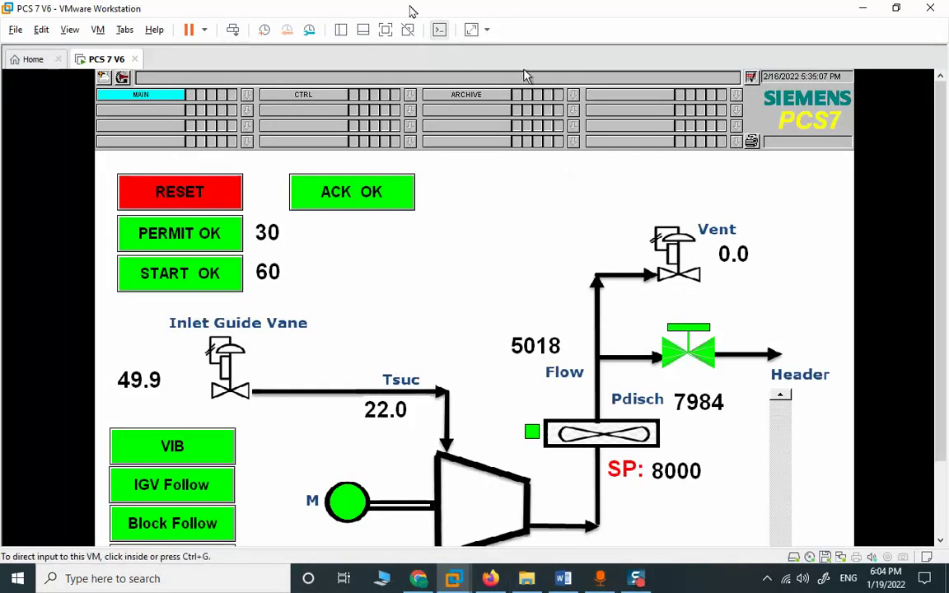
{"action": "left_click", "coordinate": [384, 29]}
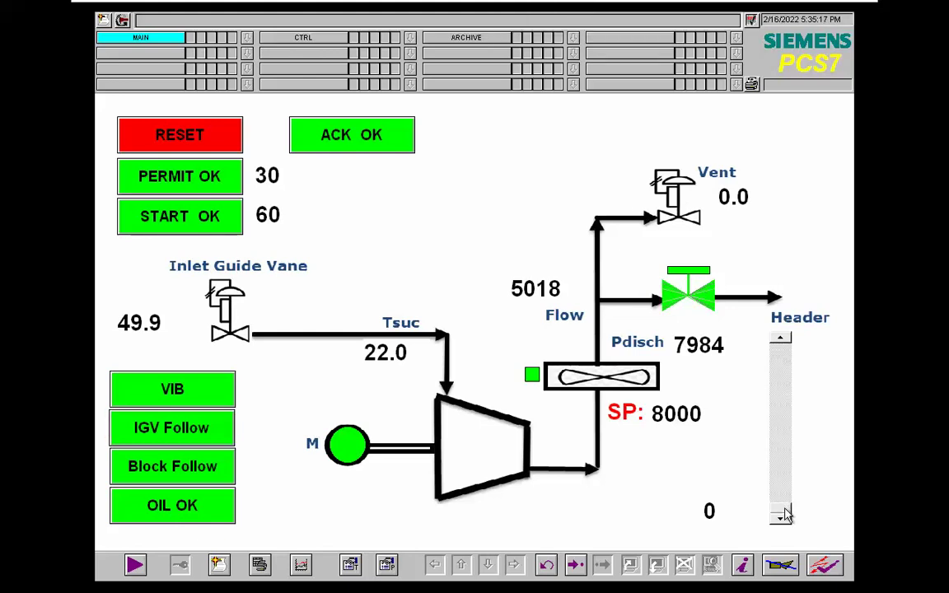
{"action": "left_click_drag", "start_coordinate": [781, 515], "coordinate": [785, 499]}
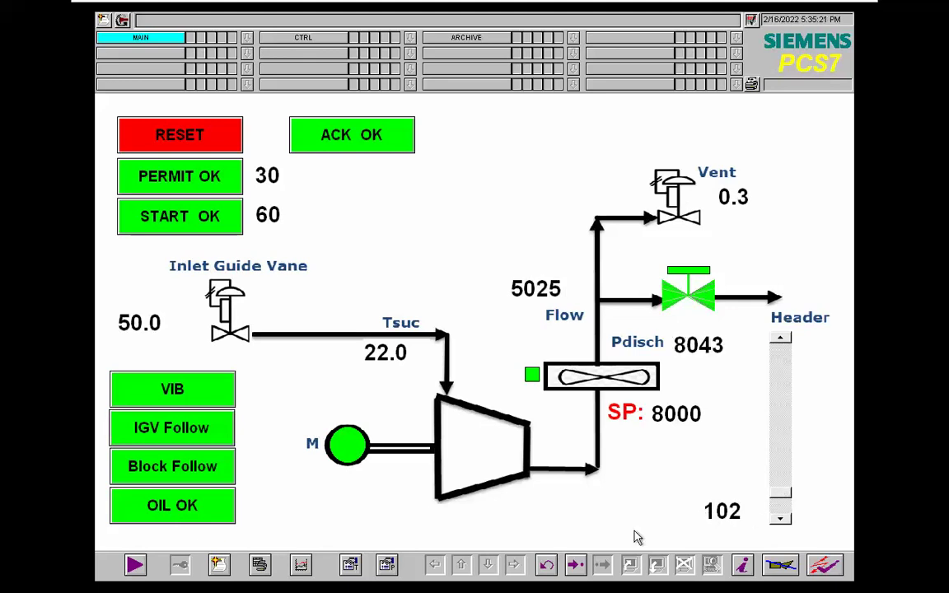
- Switch to the CFC editor and bring up the MAIN1 block on sheet 1 of chart partition A
{"action": "right_click", "coordinate": [452, 272]}
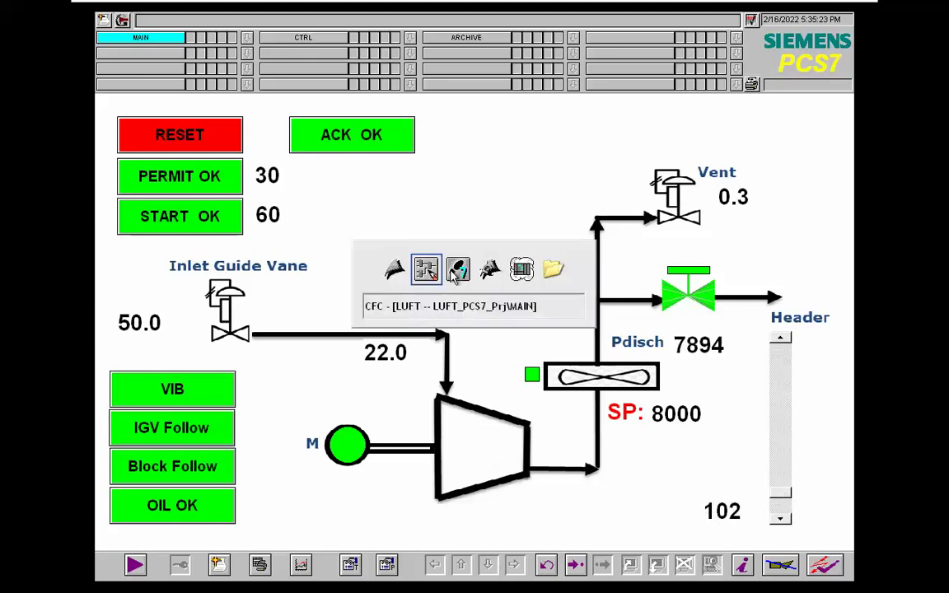
{"action": "left_click", "coordinate": [452, 272]}
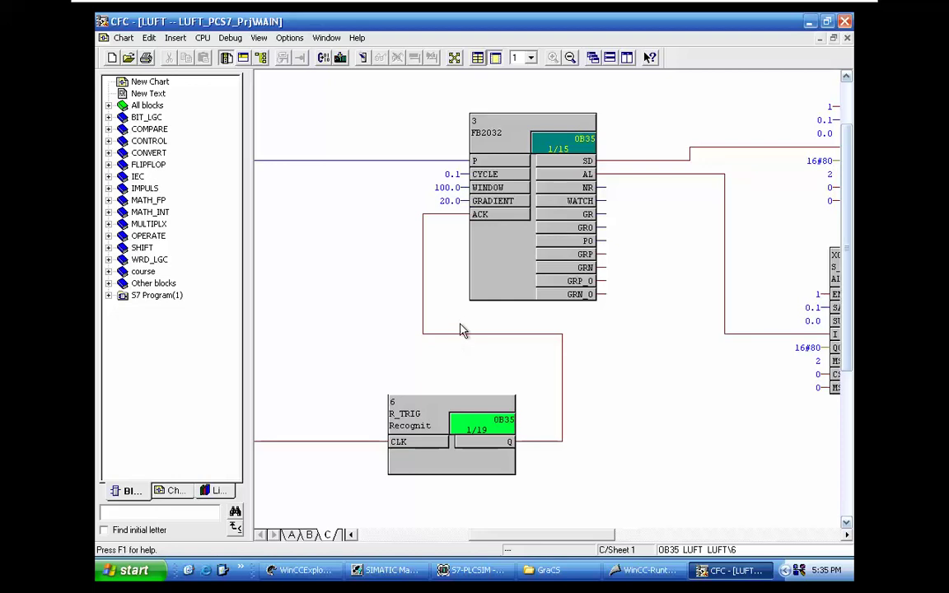
{"action": "left_click", "coordinate": [294, 534]}
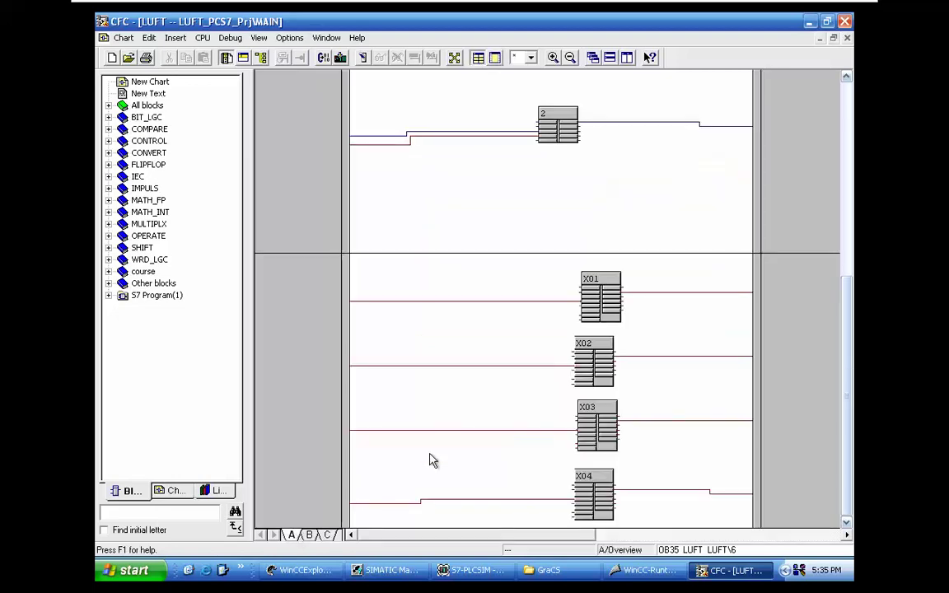
{"action": "double_click", "coordinate": [490, 167]}
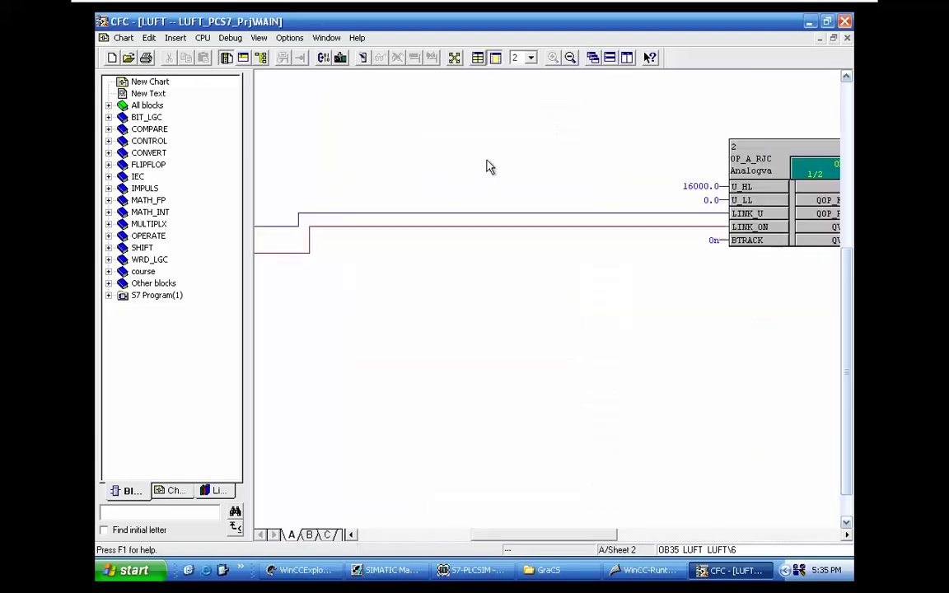
{"action": "left_click", "coordinate": [531, 57]}
{"action": "left_click", "coordinate": [519, 79]}
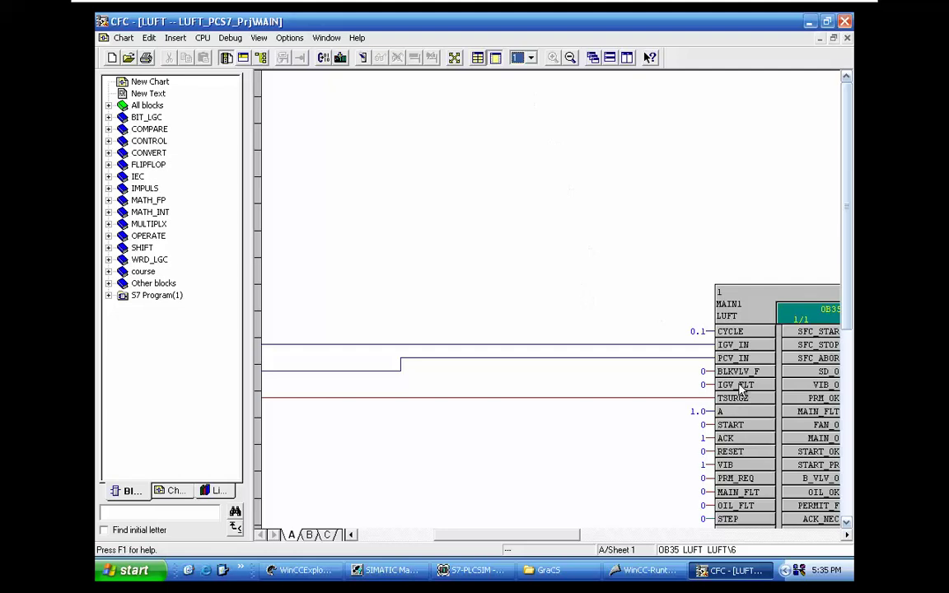
{"action": "scroll", "coordinate": [739, 384], "scroll_direction": "down", "scroll_amount": 4}
{"action": "scroll", "coordinate": [739, 383], "scroll_direction": "up", "scroll_amount": 5}
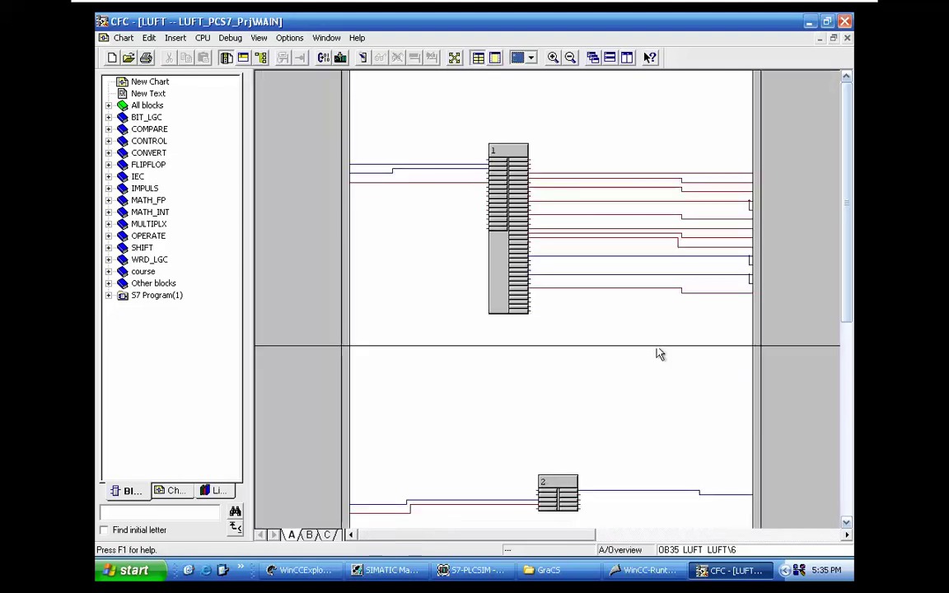
{"action": "scroll", "coordinate": [445, 262], "scroll_direction": "down", "scroll_amount": 1}
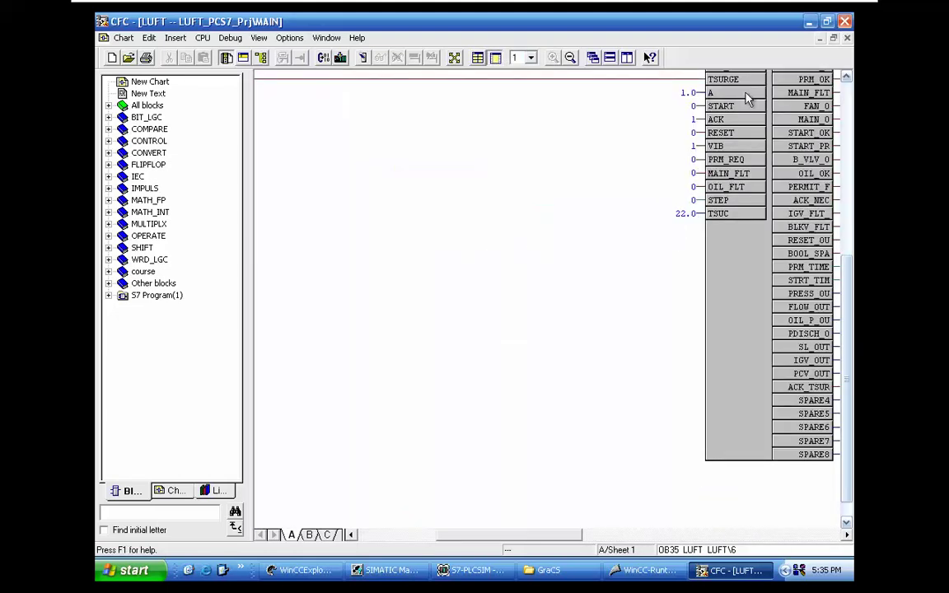
{"action": "left_click_drag", "start_coordinate": [846, 255], "coordinate": [844, 180]}
- Start test mode, accepting CPU registration for debugging, and turn on live monitoring of the MAIN1 block's inputs
{"action": "right_click", "coordinate": [734, 161]}
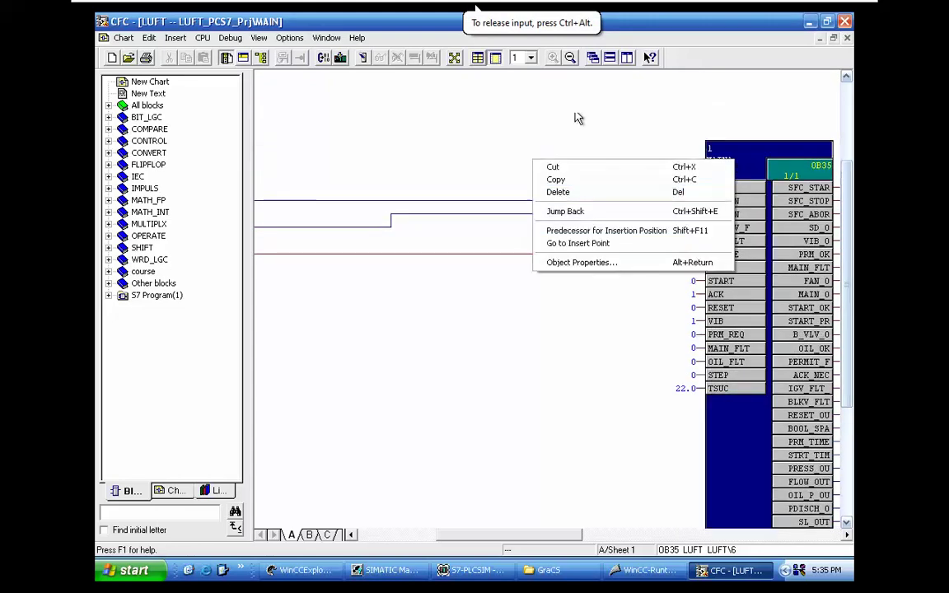
{"action": "left_click", "coordinate": [363, 58]}
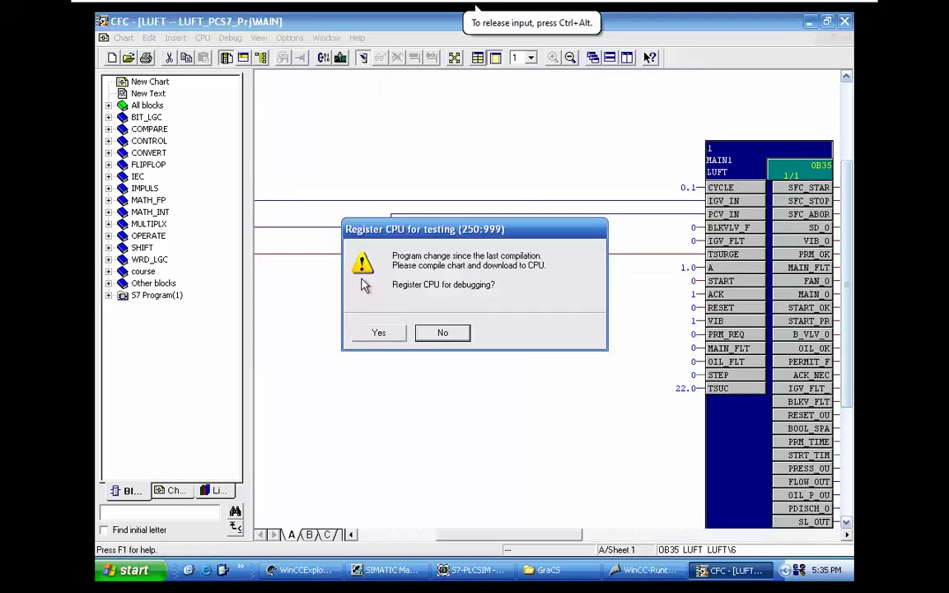
{"action": "left_click", "coordinate": [381, 334]}
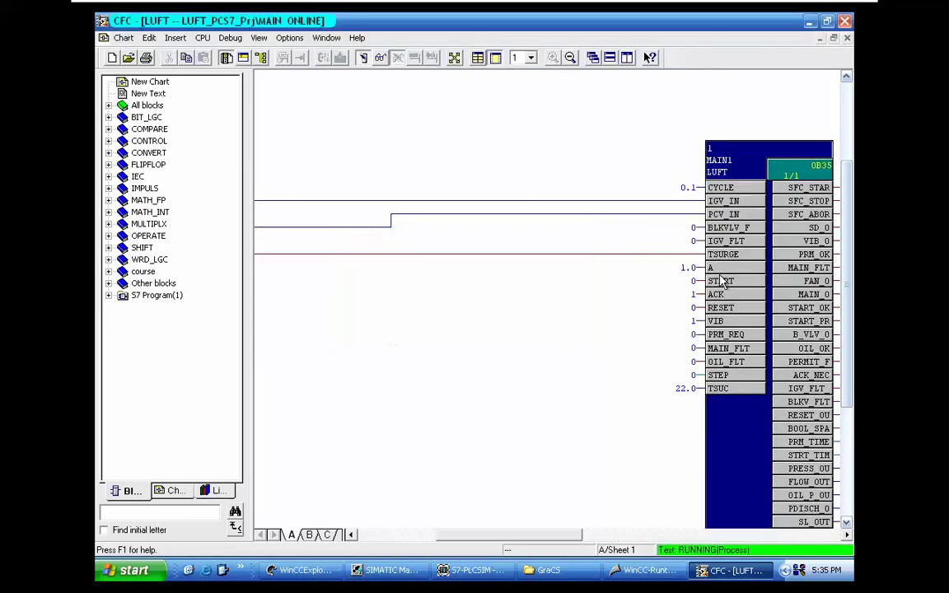
{"action": "right_click", "coordinate": [716, 268]}
{"action": "left_click", "coordinate": [651, 293]}
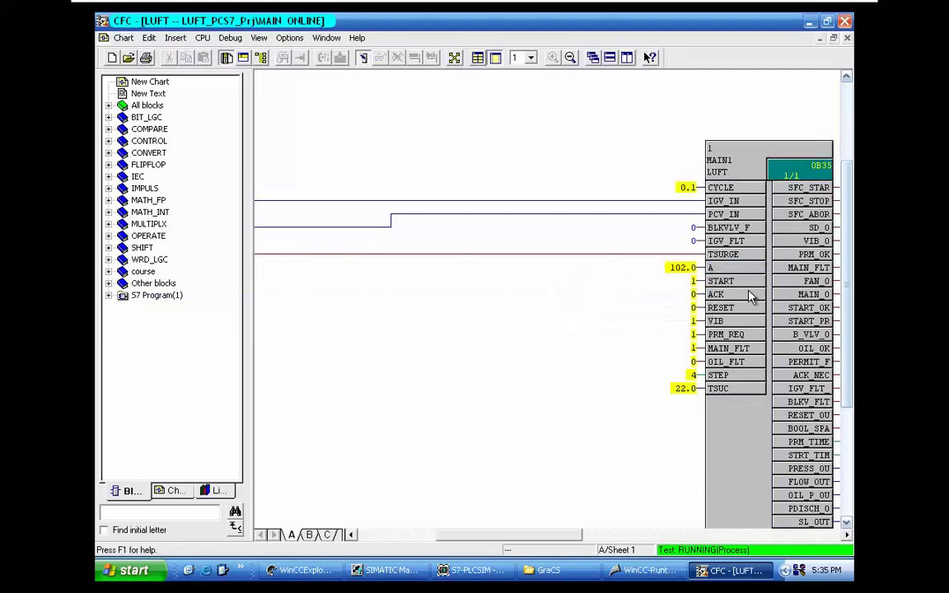
- Switch to the WinCC runtime and raise the Header value to 112
{"action": "left_click", "coordinate": [641, 570]}
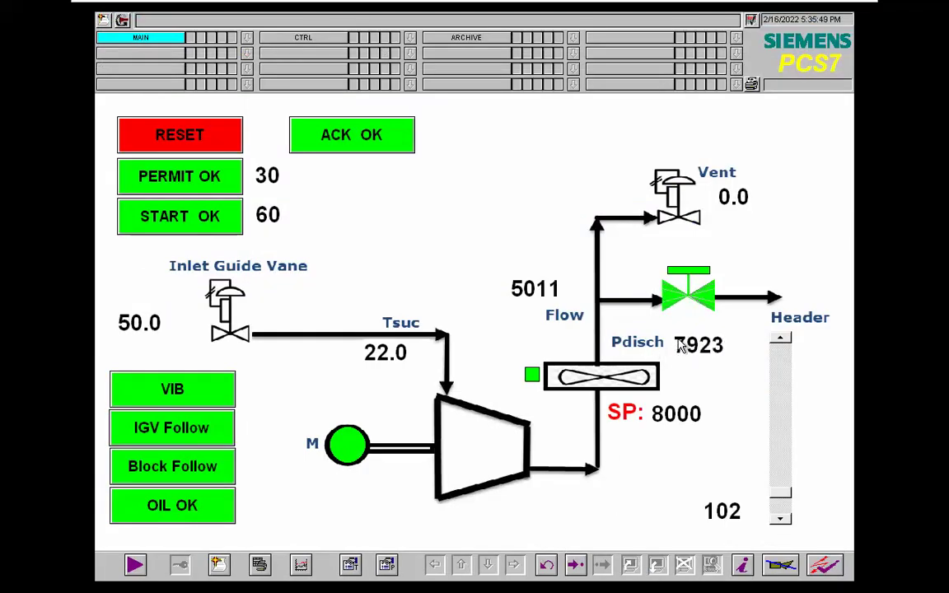
{"action": "left_click", "coordinate": [783, 339]}
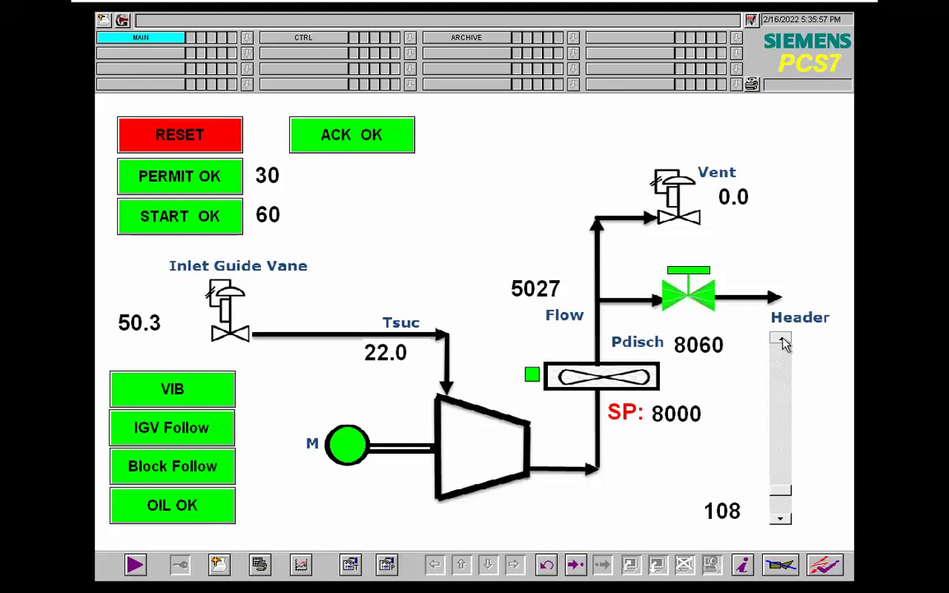
{"action": "left_click", "coordinate": [782, 339]}
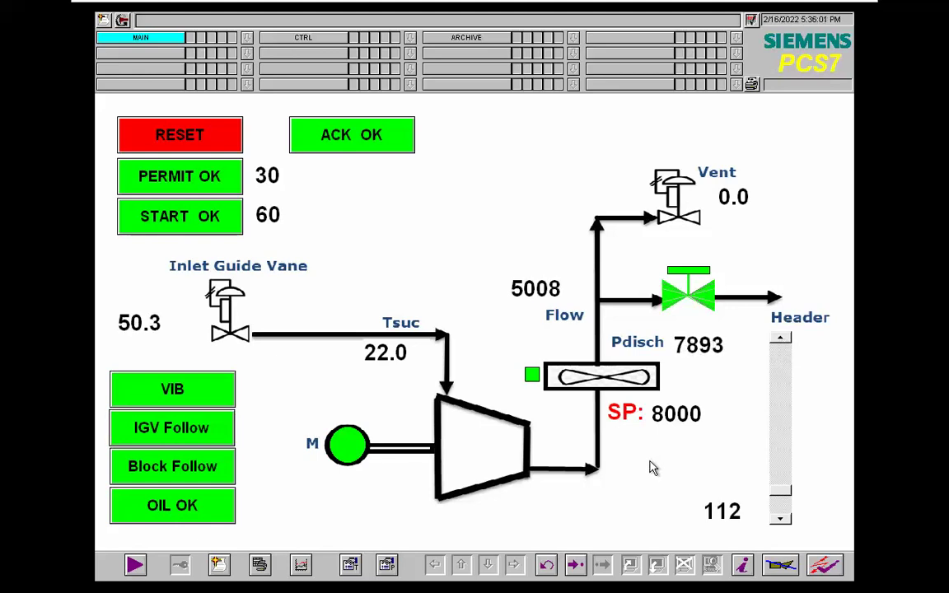
- Return to the CFC chart, open partition C, and turn on live monitoring for the FB2032 block
{"action": "key", "text": "alt+Tab"}
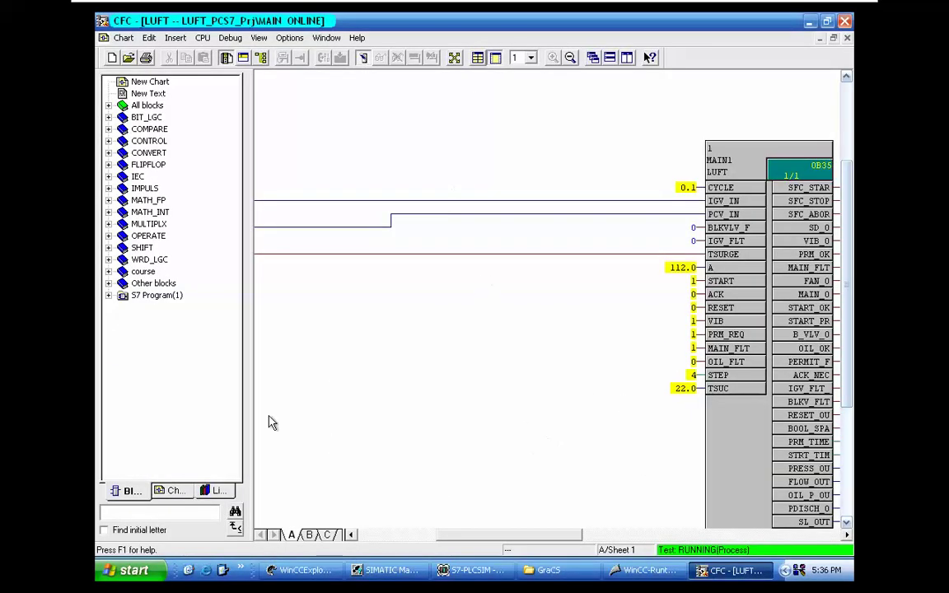
{"action": "left_click", "coordinate": [328, 535]}
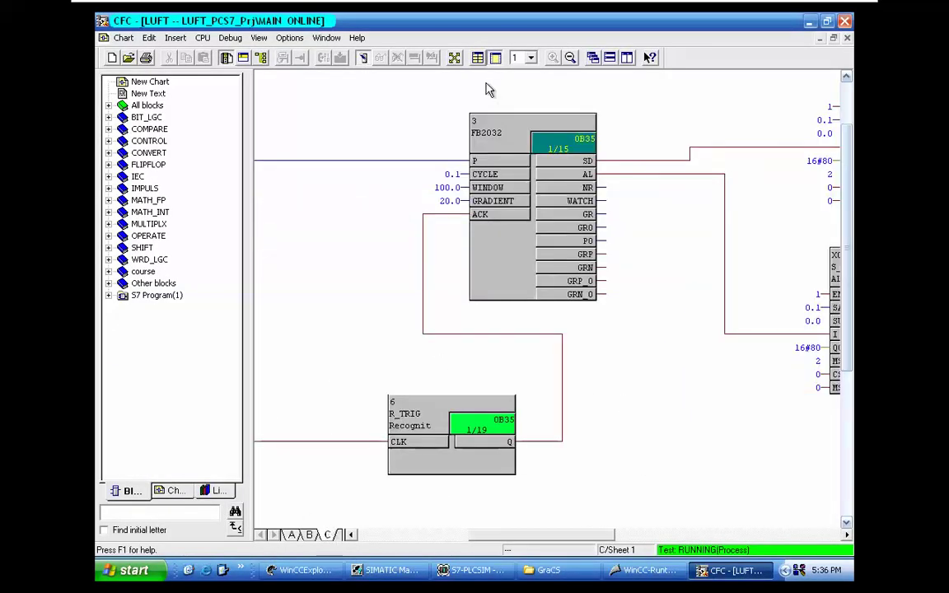
{"action": "right_click", "coordinate": [483, 128]}
{"action": "left_click", "coordinate": [609, 180]}
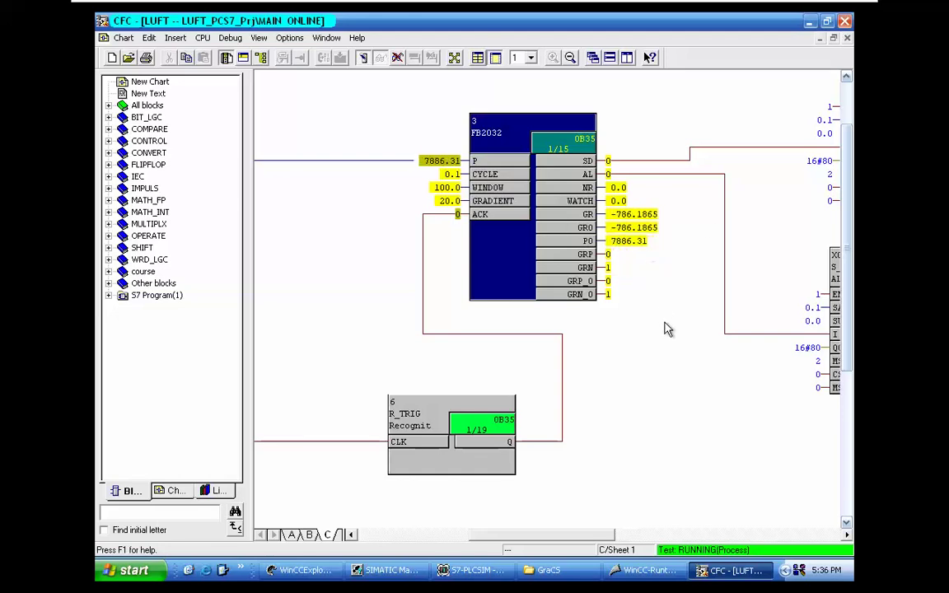
- Switch back to the WinCC runtime and raise the Header value to 180
{"action": "left_click", "coordinate": [645, 570]}
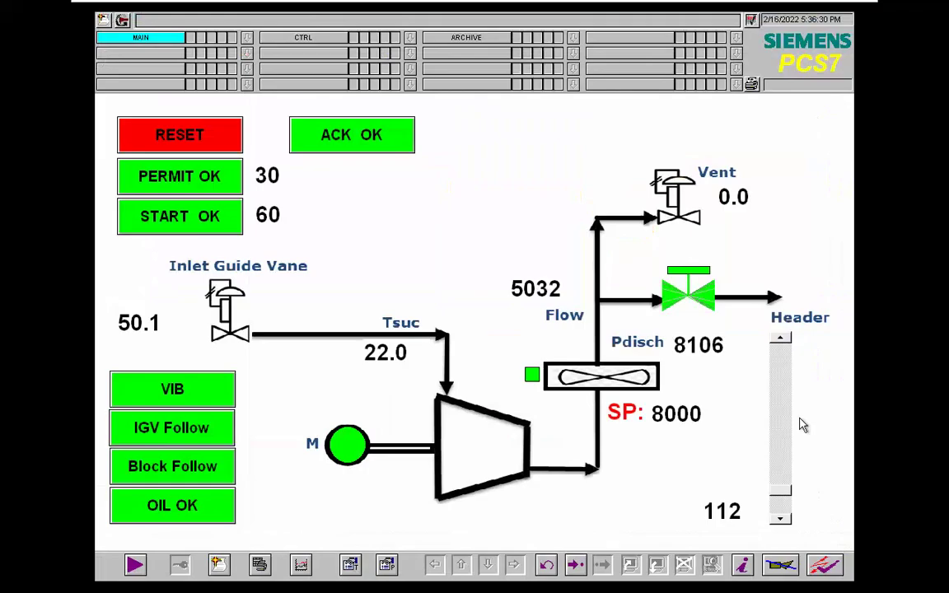
{"action": "left_click", "coordinate": [778, 337]}
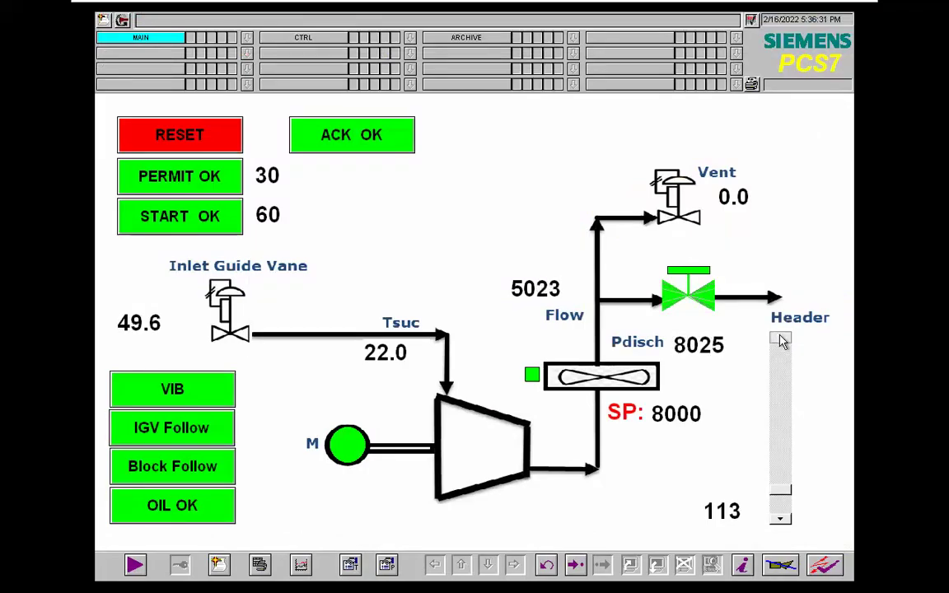
{"action": "left_click", "coordinate": [779, 365]}
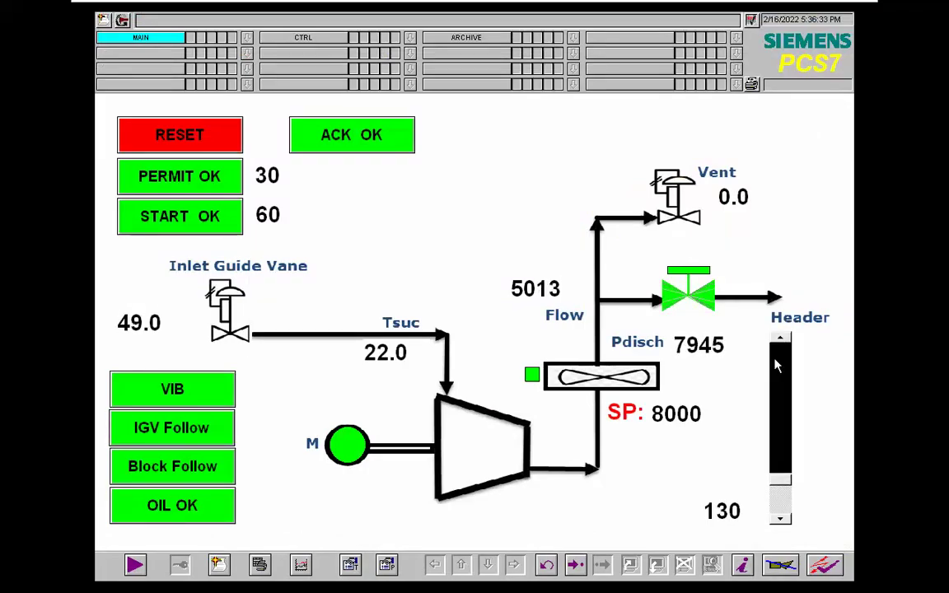
{"action": "key", "text": "alt+Tab"}
{"action": "key", "text": "alt+Tab"}
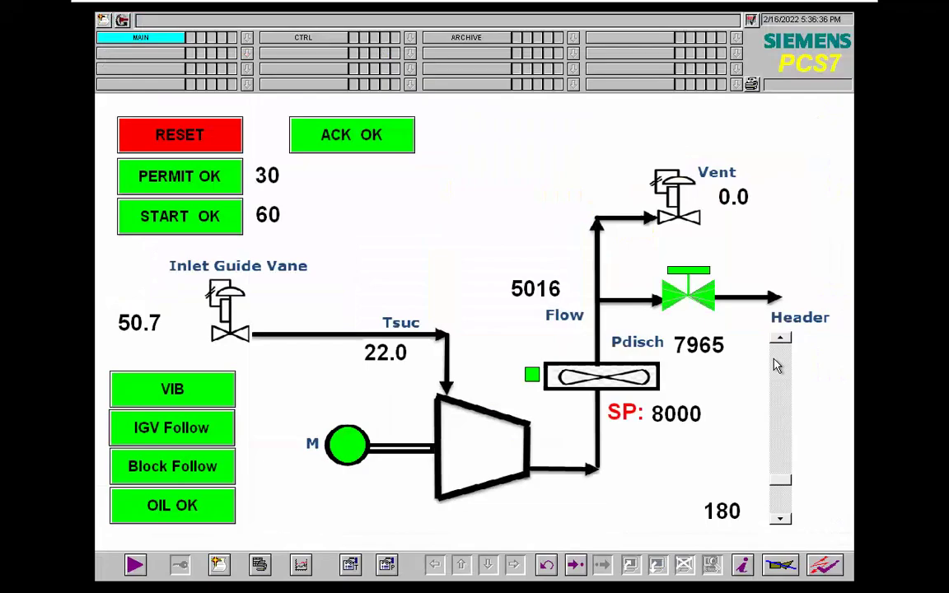
- Check FB2032's live gradient values in the CFC chart and raise the Header value to 250 in the runtime
{"action": "key", "text": "alt+Tab"}
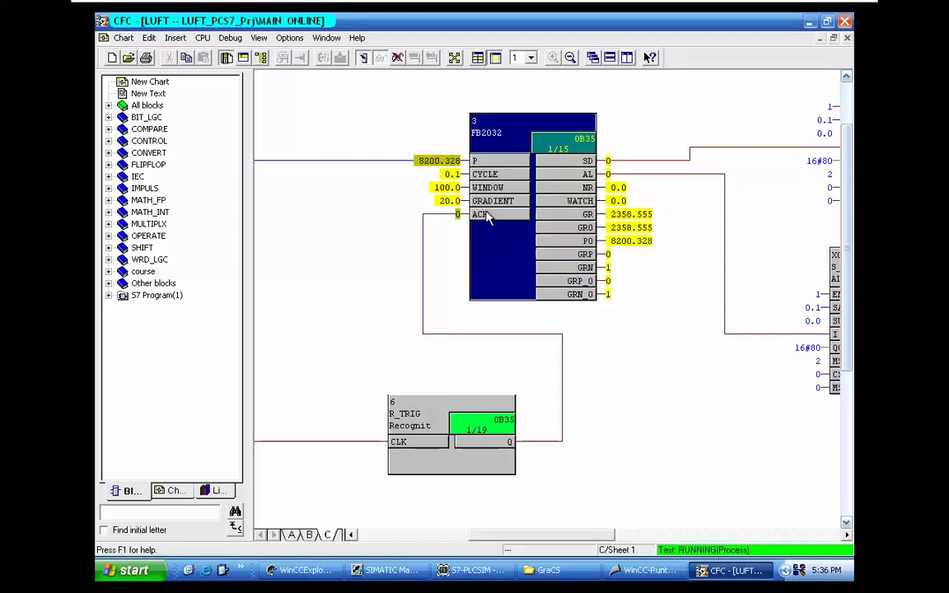
{"action": "key", "text": "alt+Tab"}
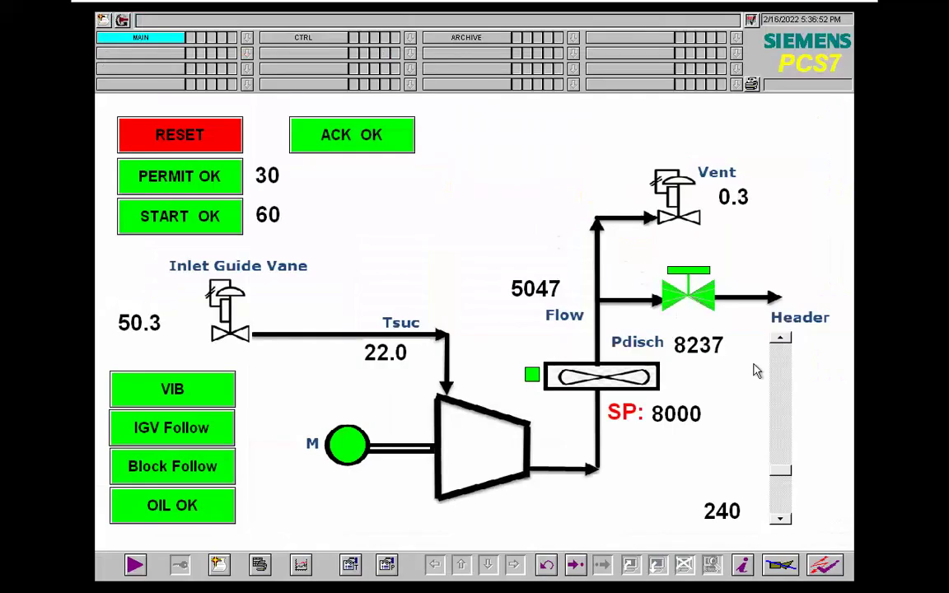
{"action": "left_click", "coordinate": [785, 358]}
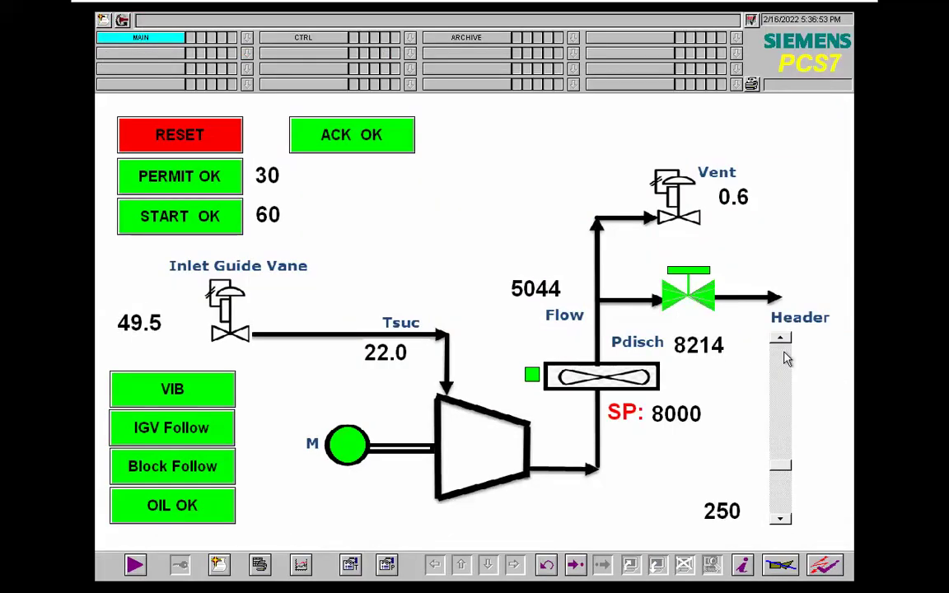
{"action": "key", "text": "alt+Tab"}
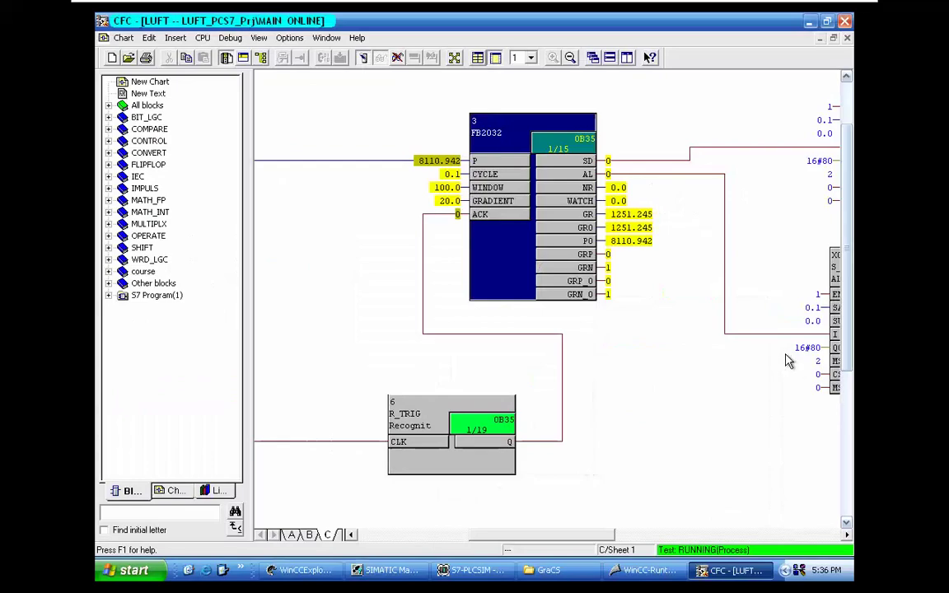
- Raise the Header value to 310 in the runtime and check FB2032's live pressure and gradient in the CFC chart
{"action": "key", "text": "alt+Tab"}
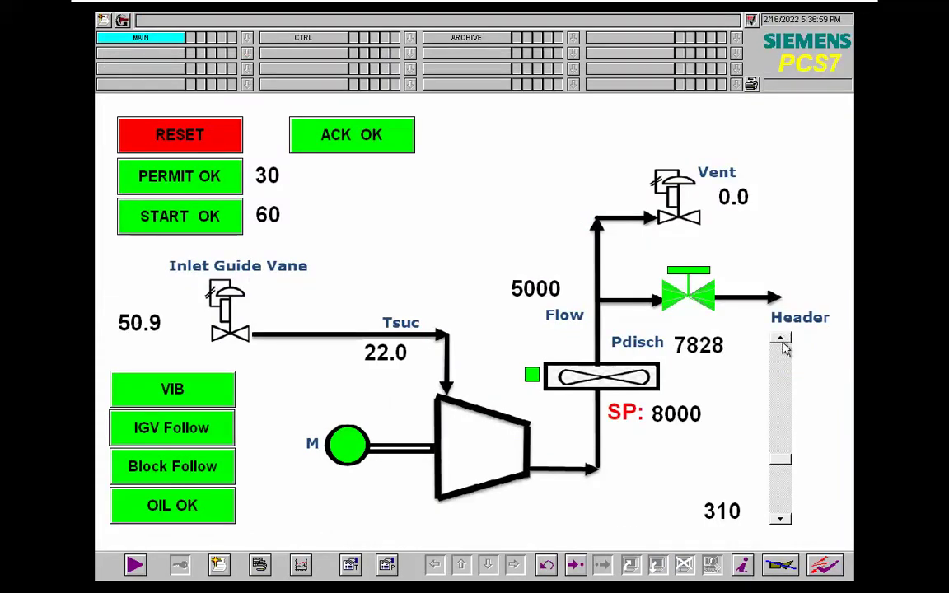
{"action": "key", "text": "alt+Tab"}
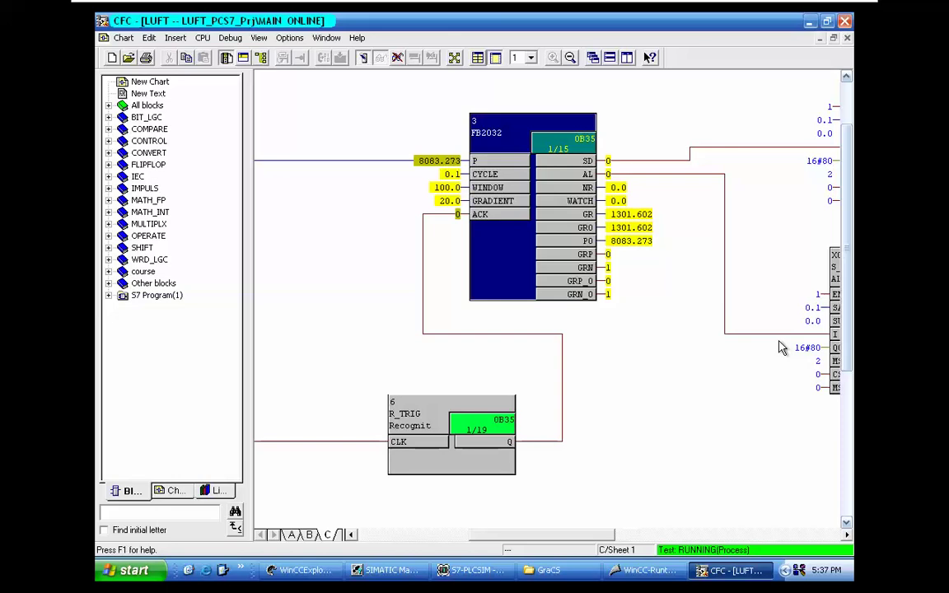
{"action": "mouse_move", "coordinate": [780, 348]}
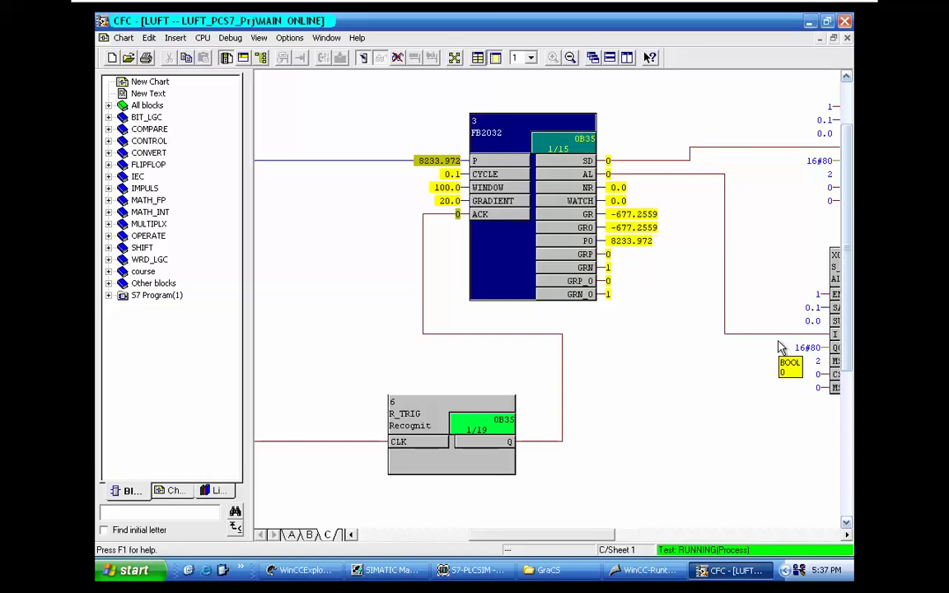
- Raise the Header value to 335 in the runtime, checking FB2032's surge detection outputs in the CFC chart between changes
{"action": "key", "text": "alt+Tab"}
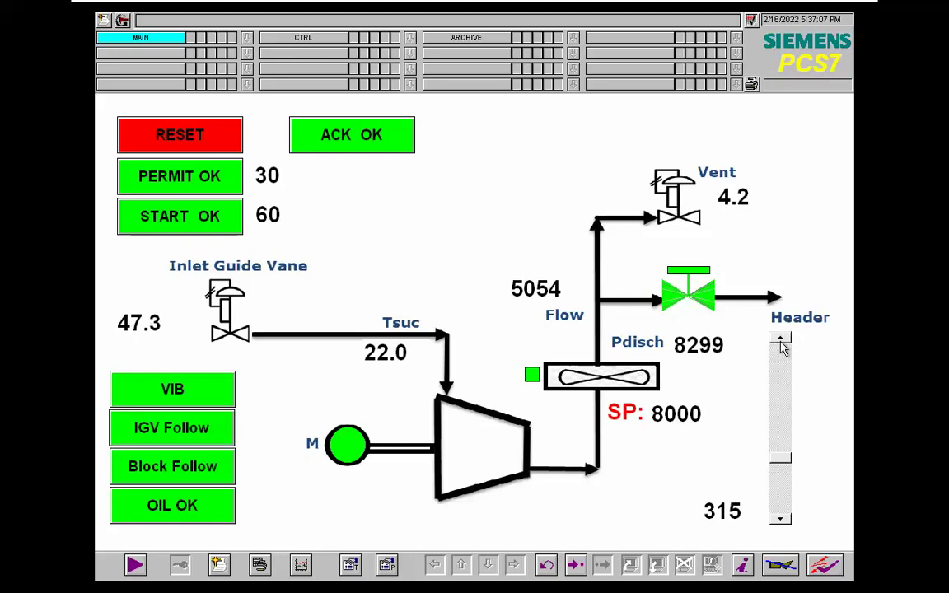
{"action": "key", "text": "alt+Tab"}
{"action": "key", "text": "alt+Tab"}
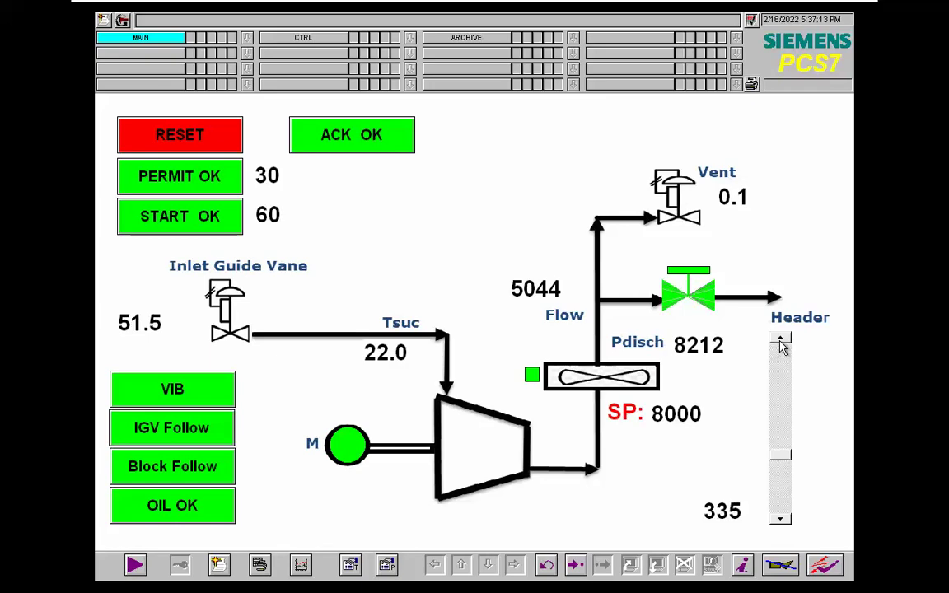
{"action": "key", "text": "alt+Tab"}
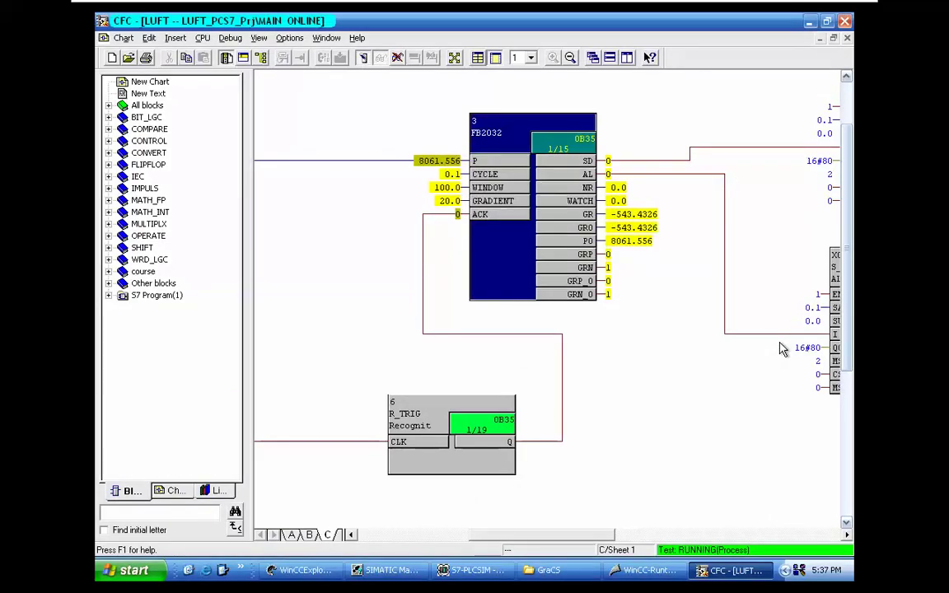
{"action": "key", "text": "alt+Tab"}
{"action": "key", "text": "alt+Tab"}
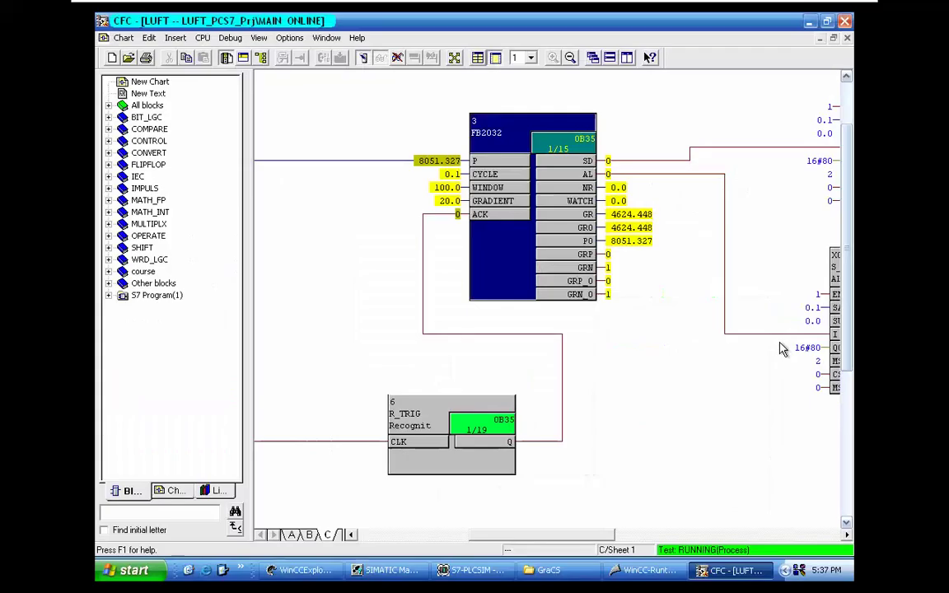
- Raise the Header value to 340 in the WinCC runtime and check FB2032's surge alarm outputs in the CFC chart
{"action": "key", "text": "alt+Tab"}
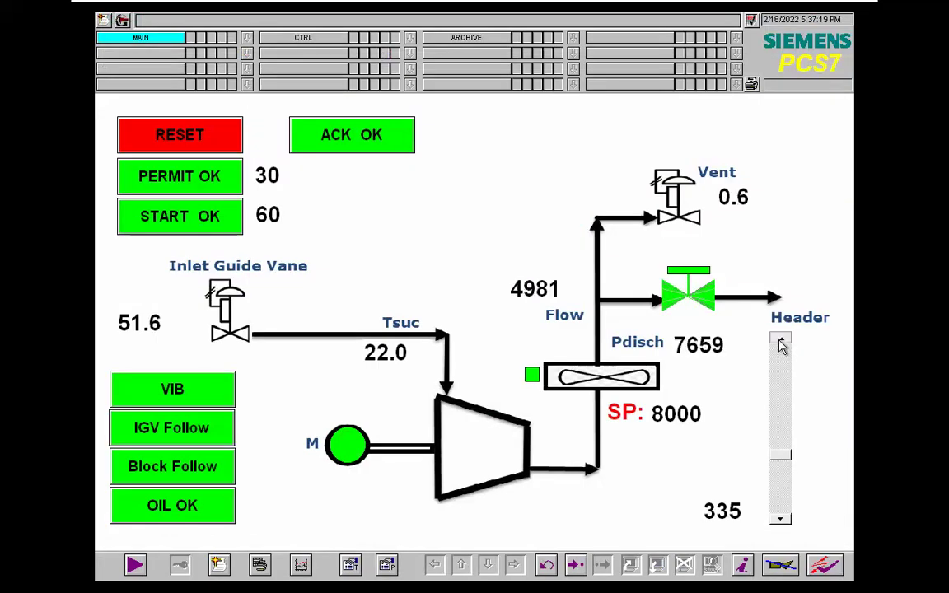
{"action": "key", "text": "alt+Tab"}
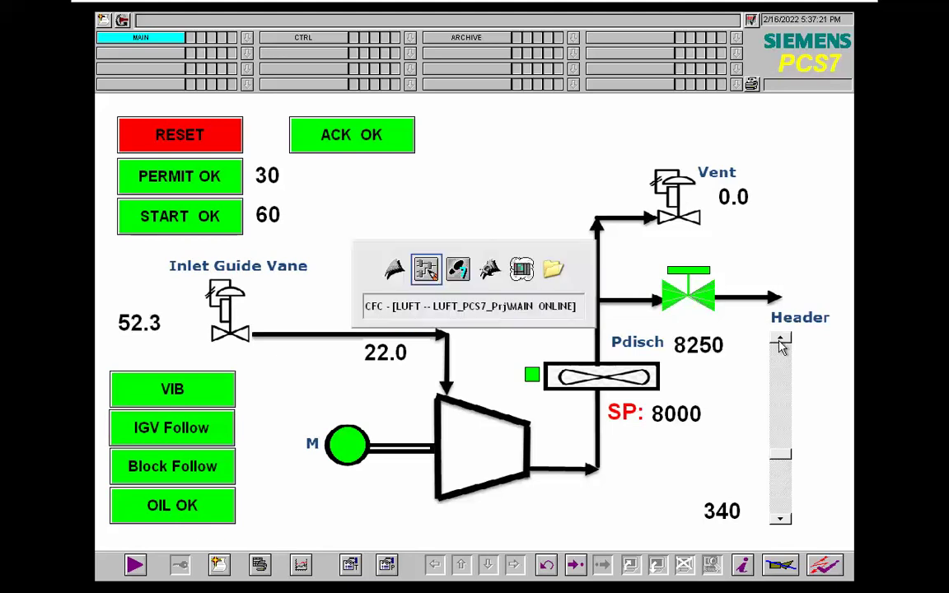
{"action": "key", "text": "alt+Tab"}
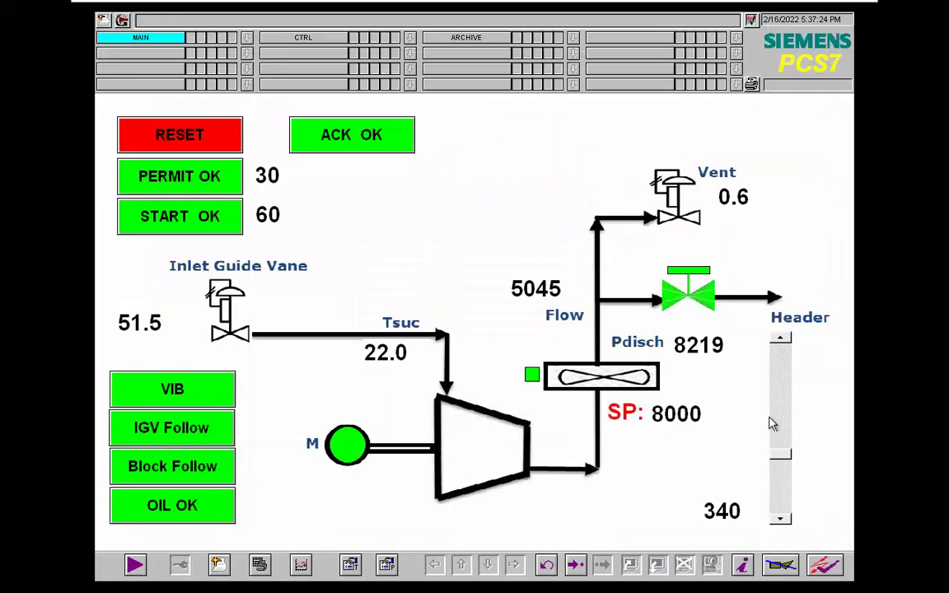
{"action": "key", "text": "alt+Tab"}
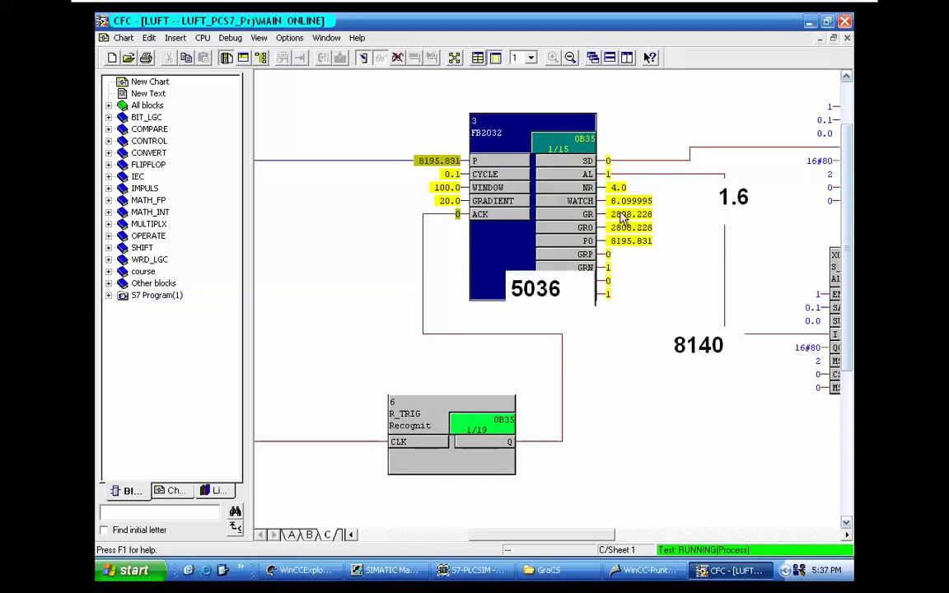
- Lower the Header value to 0 in the runtime and watch FB2032's AL, NR and WATCH outputs in the CFC chart
{"action": "key", "text": "alt+Tab"}
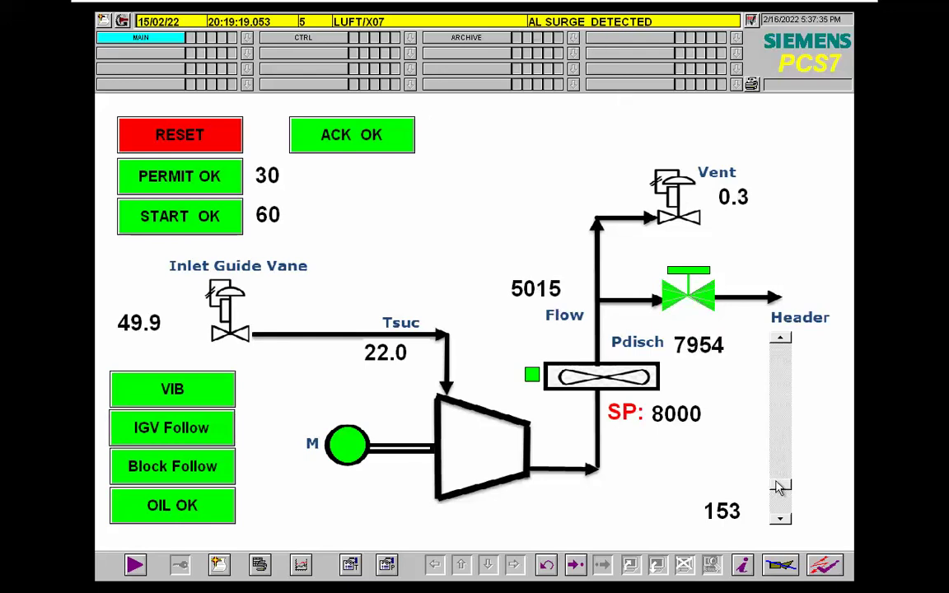
{"action": "left_click_drag", "start_coordinate": [779, 484], "coordinate": [780, 509]}
{"action": "key", "text": "alt+Tab"}
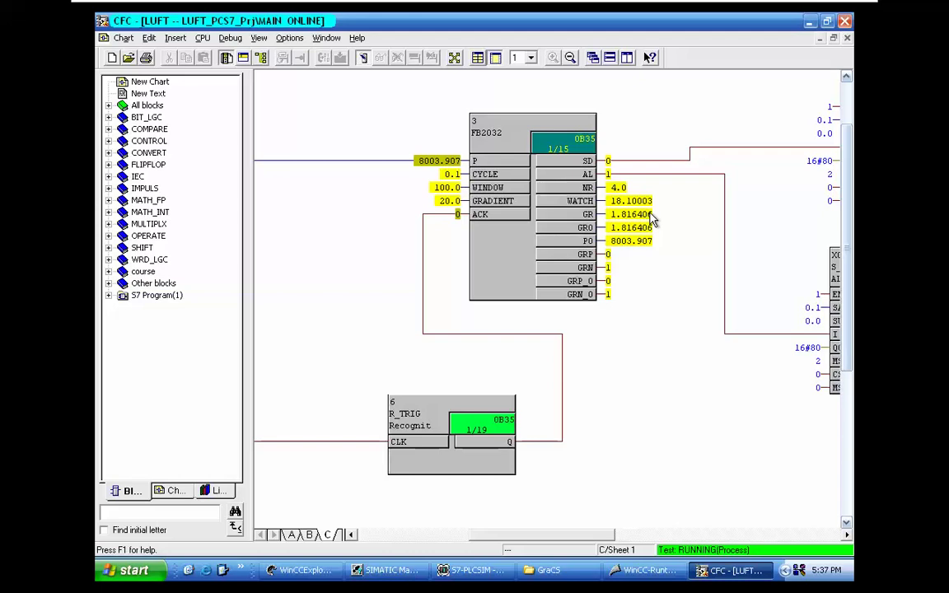
{"action": "key", "text": "alt+Tab"}
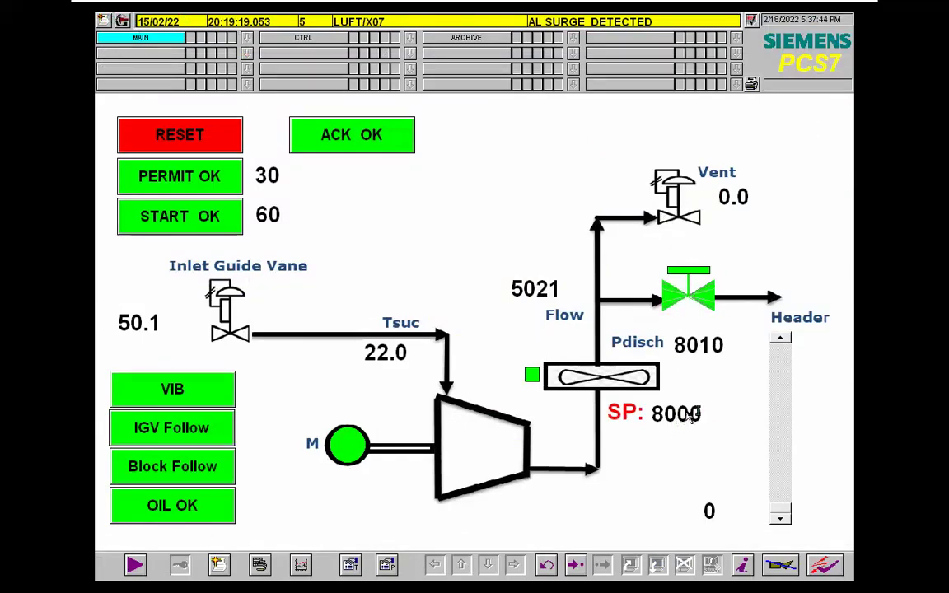
{"action": "key", "text": "alt+Tab"}
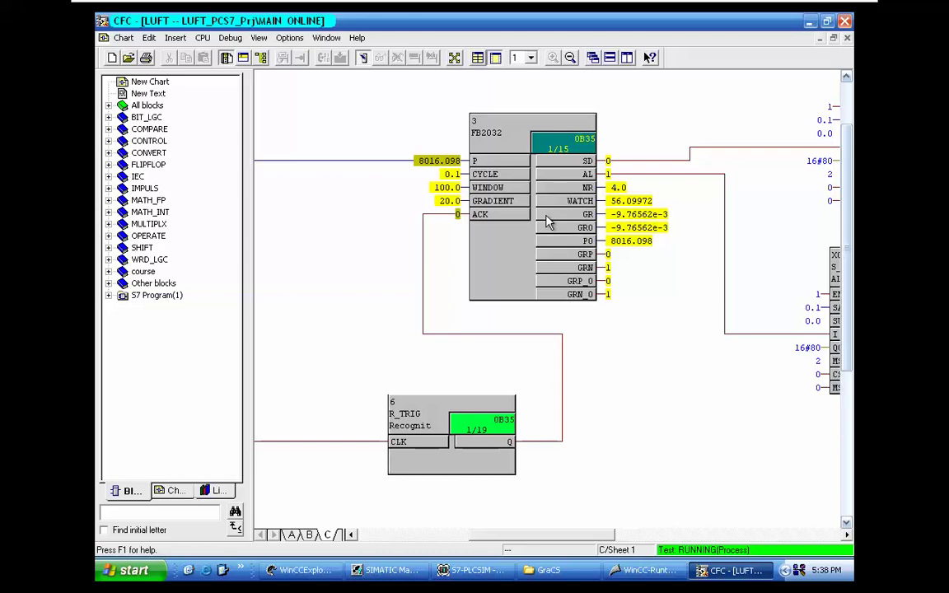
{"action": "mouse_move", "coordinate": [497, 216]}
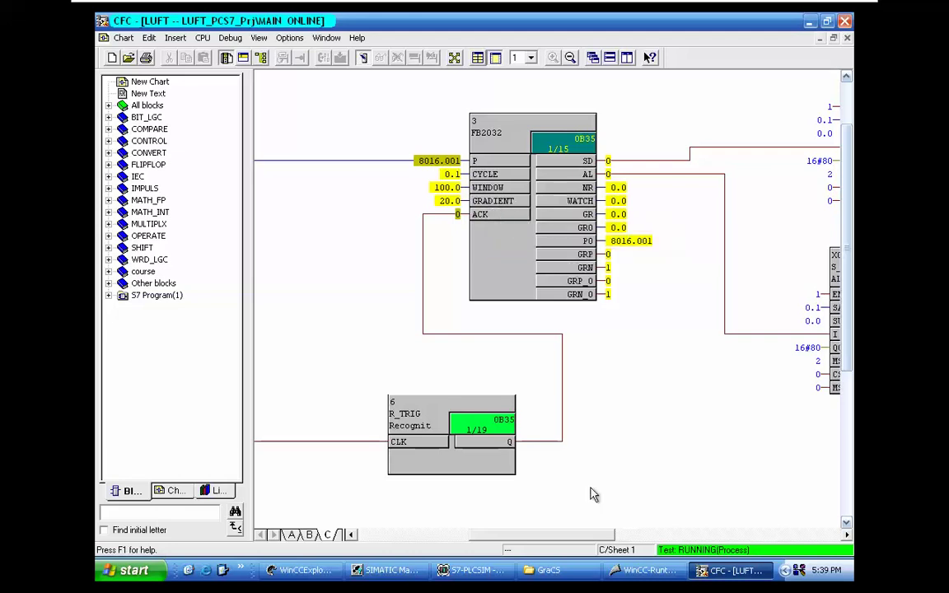
- Switch to the WinCC runtime, acknowledge the AL SURGE DETECTED message in the message list and close the list
{"action": "left_click", "coordinate": [643, 570]}
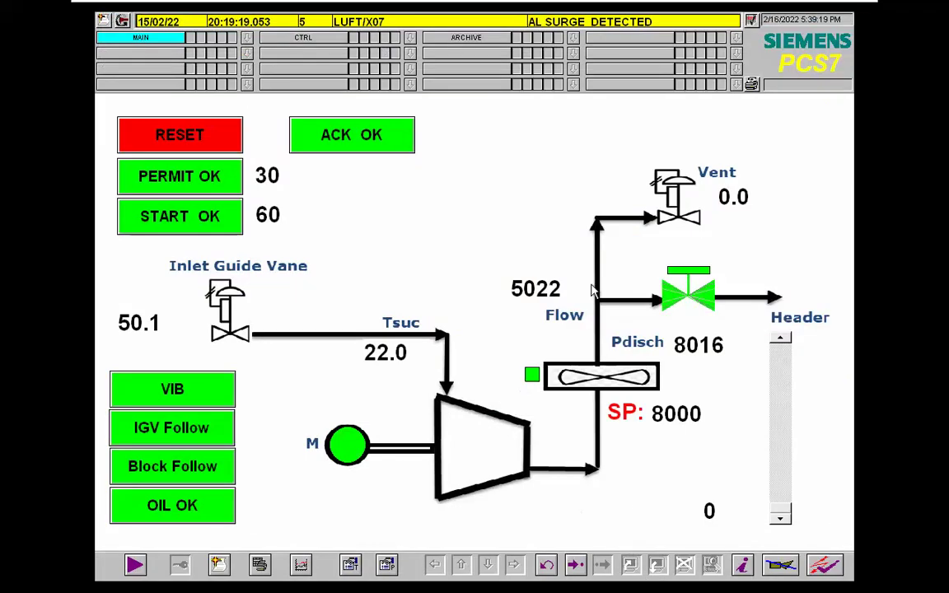
{"action": "left_click", "coordinate": [103, 20]}
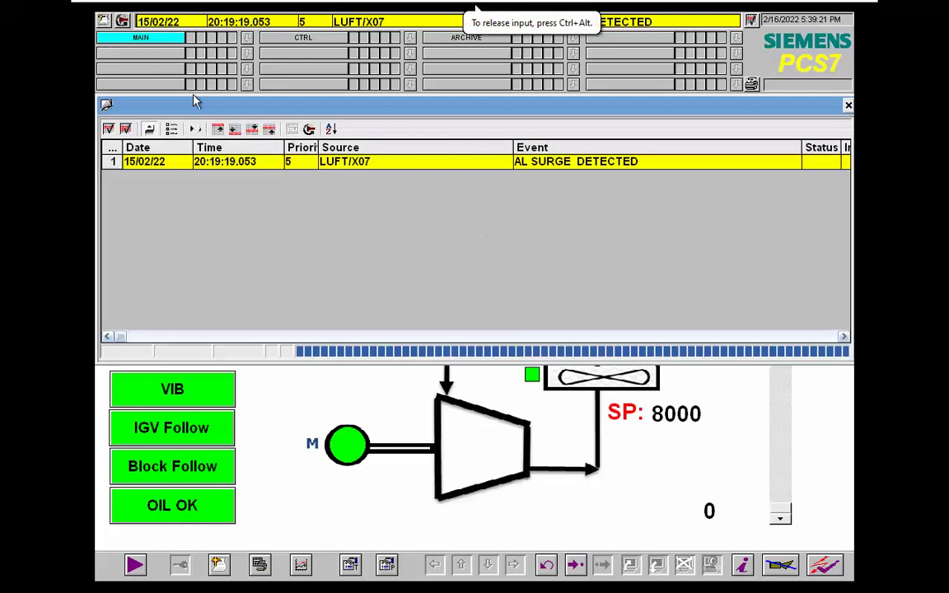
{"action": "left_click", "coordinate": [125, 129]}
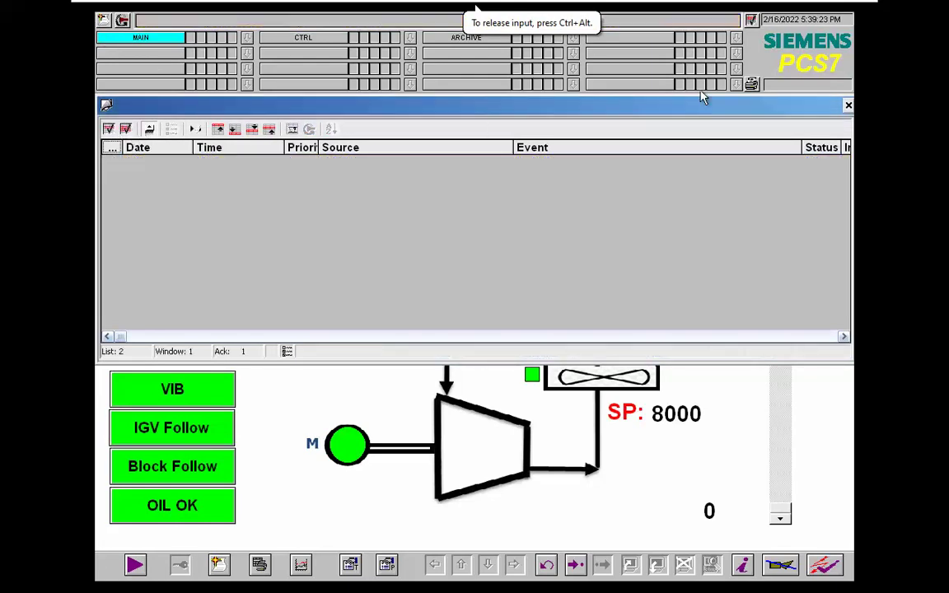
{"action": "left_click", "coordinate": [848, 106]}
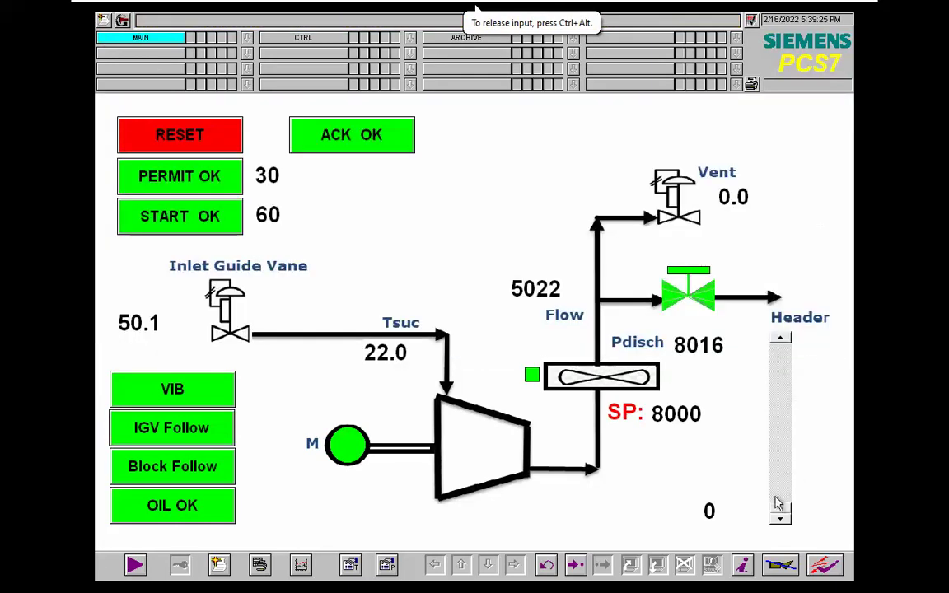
- Raise the Header value to 335 and on to 349 in the runtime, checking FB2032's gradient and shutdown outputs in the CFC chart
{"action": "left_click_drag", "start_coordinate": [780, 510], "coordinate": [785, 457]}
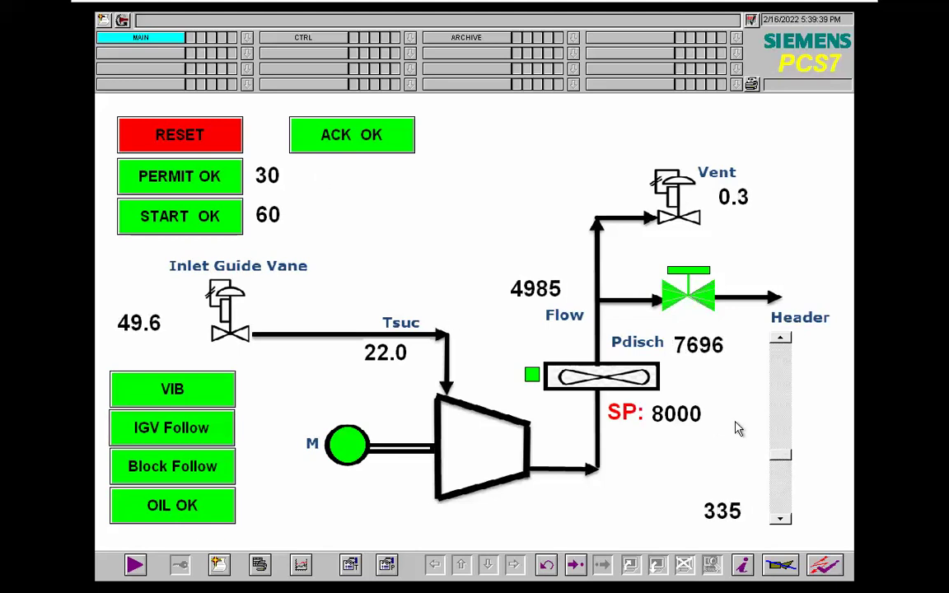
{"action": "key", "text": "alt+Tab"}
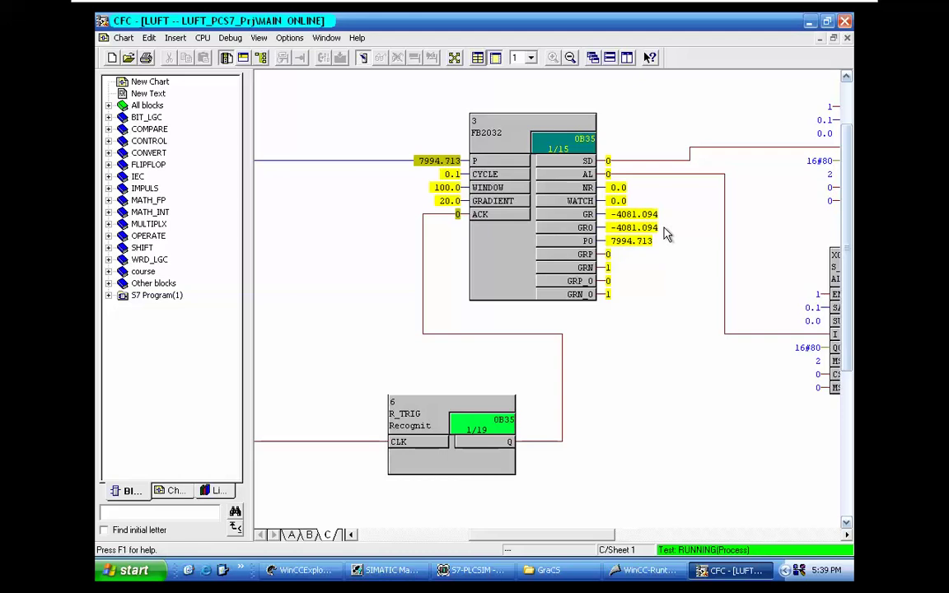
{"action": "key", "text": "alt+Tab"}
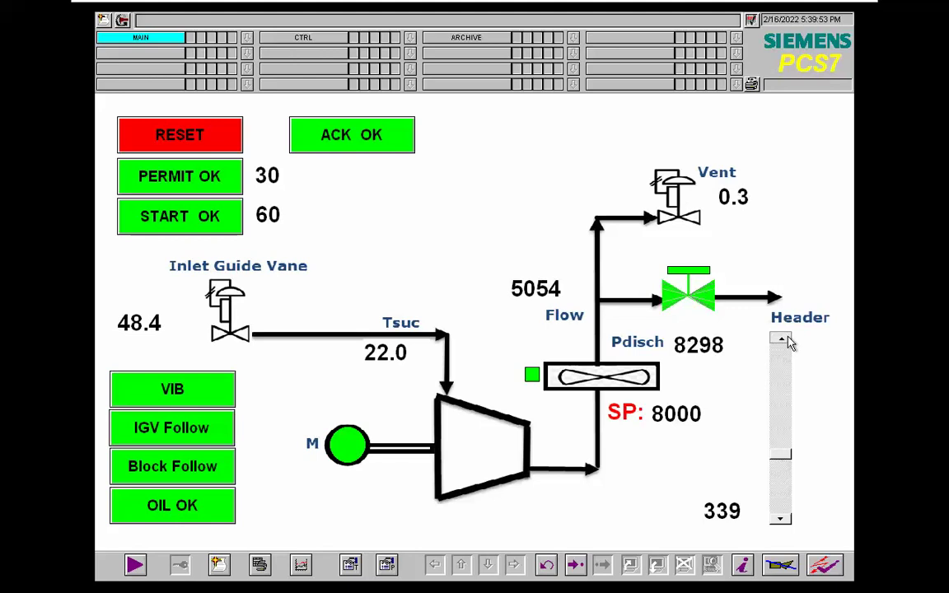
{"action": "key", "text": "alt+Tab"}
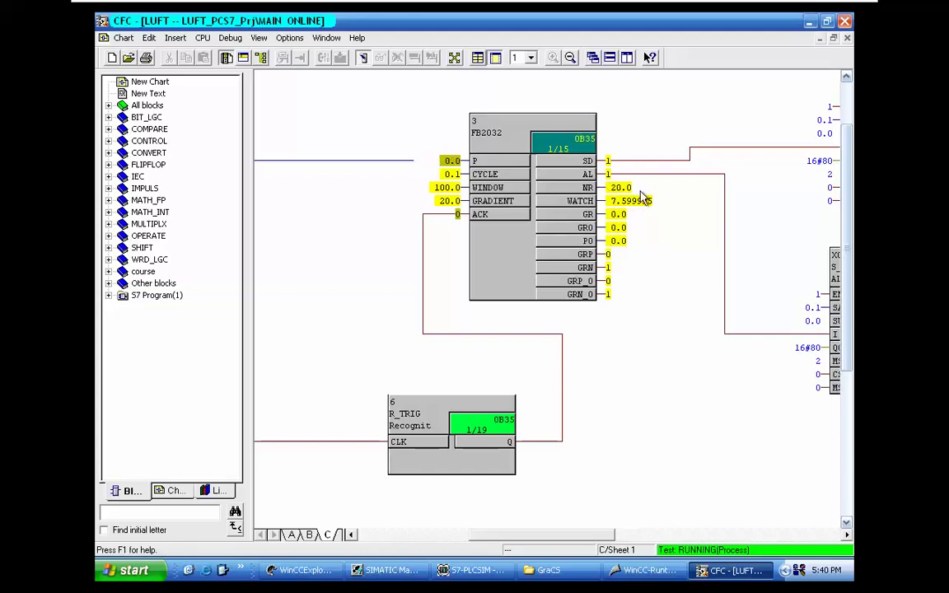
- Return the Header value to 0 in the runtime and acknowledge the surge and shutdown messages in the message list
{"action": "key", "text": "alt+Tab"}
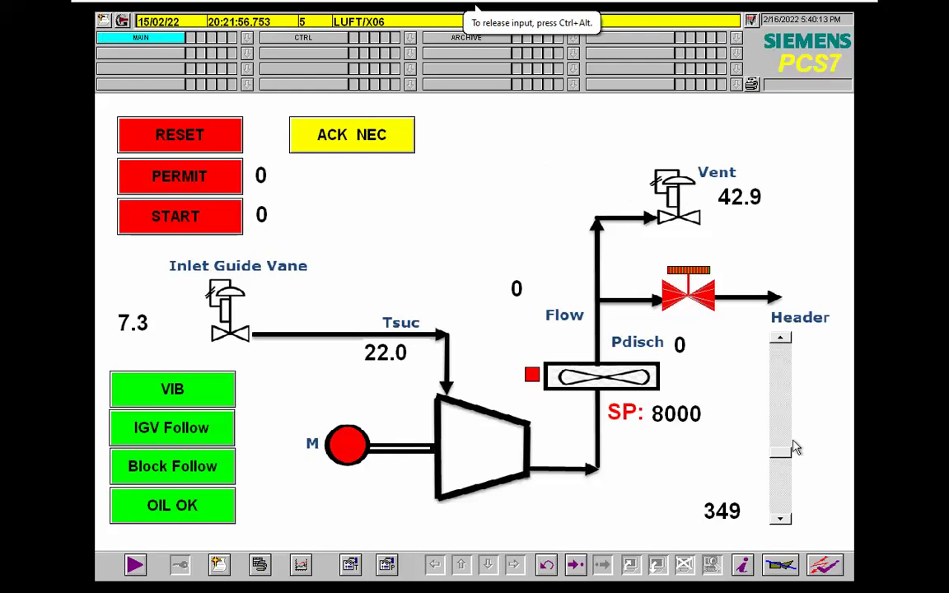
{"action": "left_click_drag", "start_coordinate": [775, 460], "coordinate": [768, 524]}
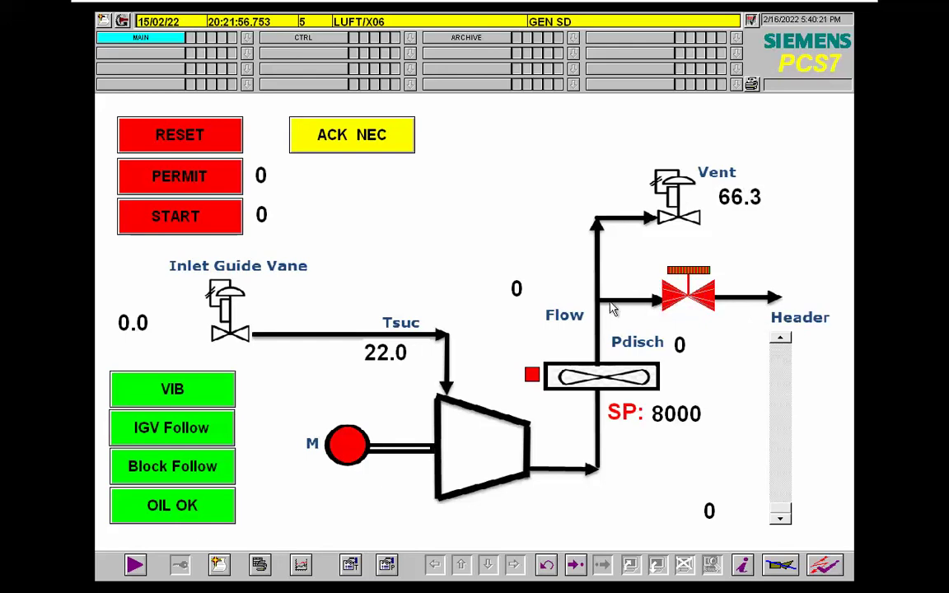
{"action": "left_click", "coordinate": [103, 22]}
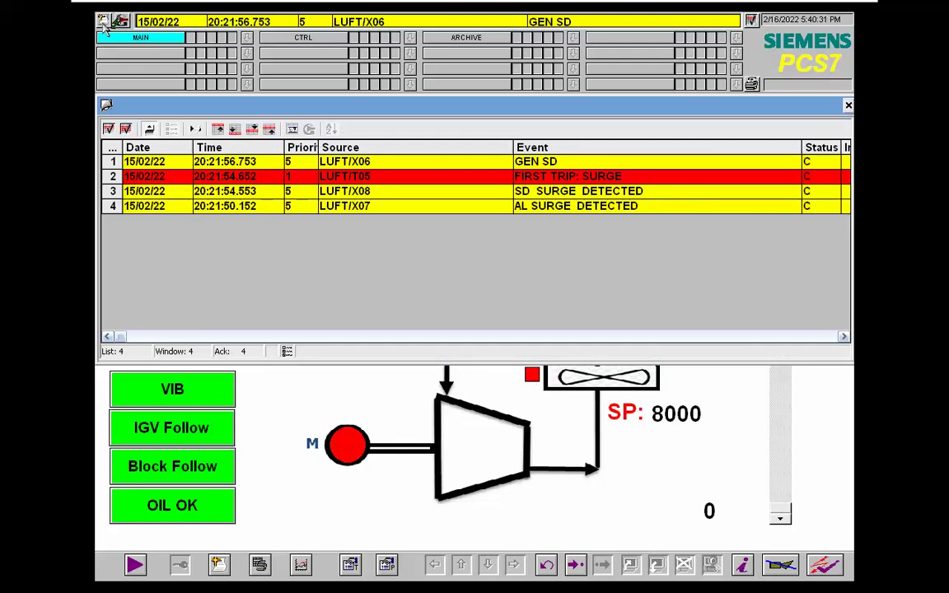
{"action": "left_click", "coordinate": [108, 129]}
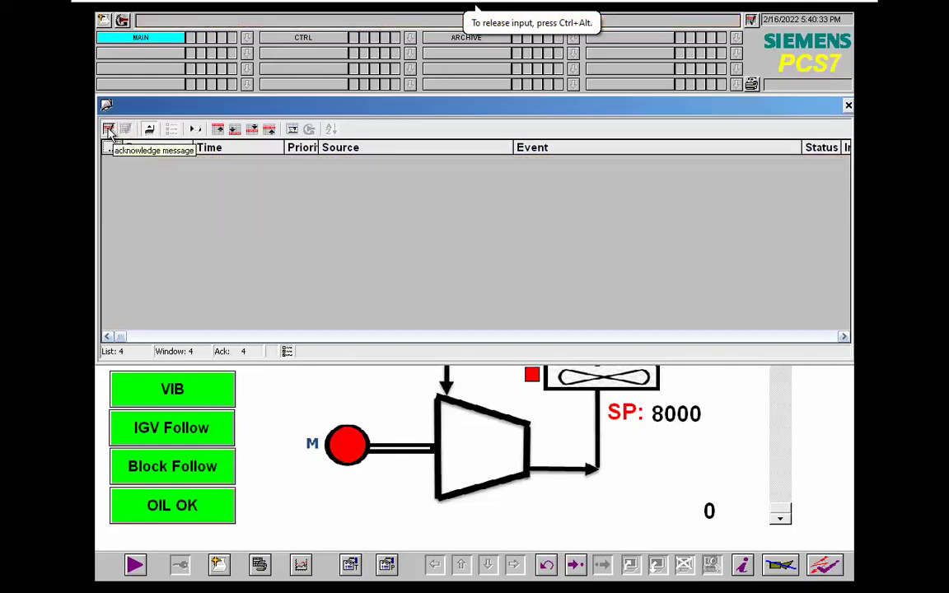
{"action": "left_click", "coordinate": [848, 105]}
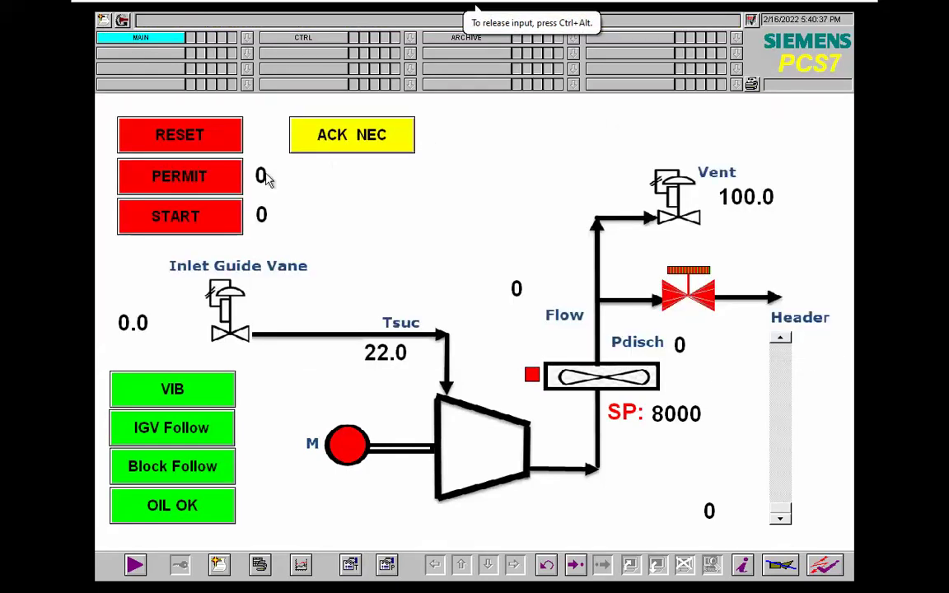
- Acknowledge the compressor trip through the pending ACK NEC request on the process picture
{"action": "left_click", "coordinate": [351, 147]}
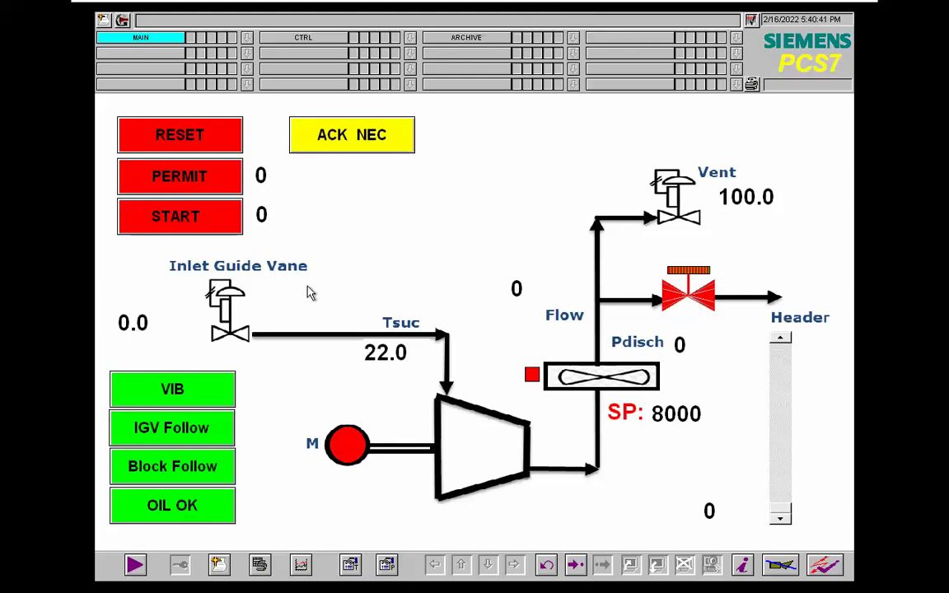
{"action": "left_click", "coordinate": [342, 145]}
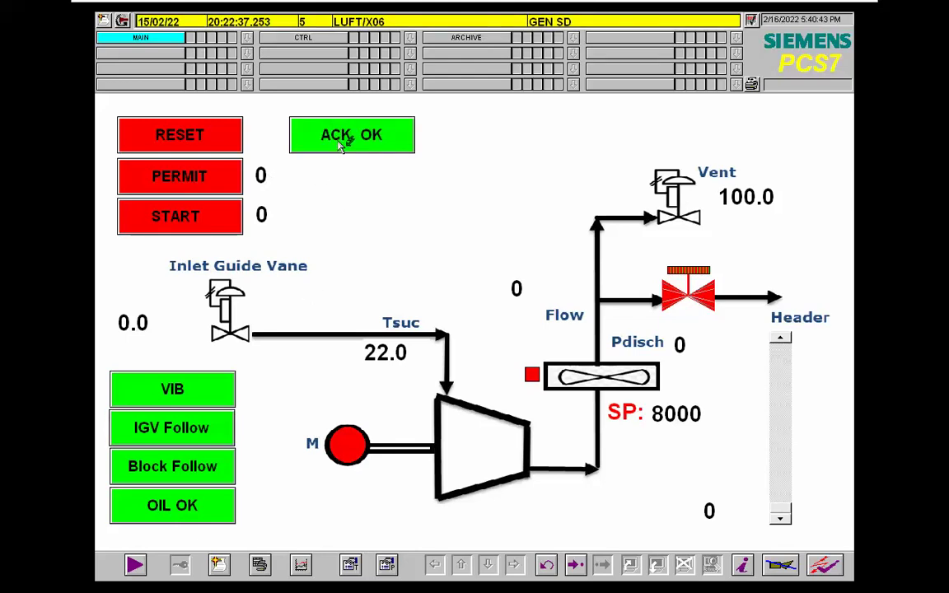